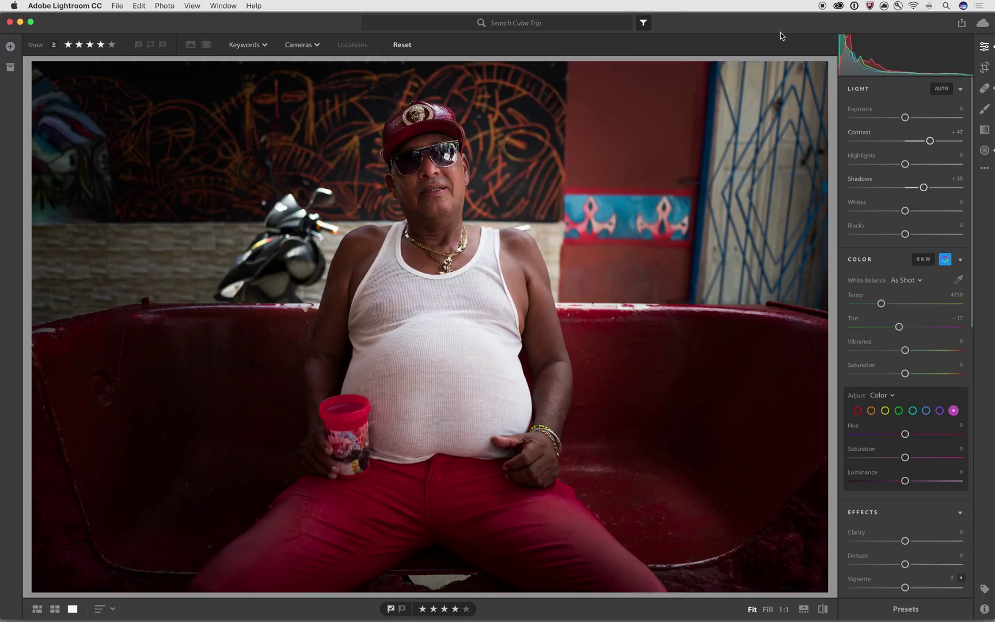
Step: Compare the edited portrait with its unedited version and revert the photo to the original
key("backslash")
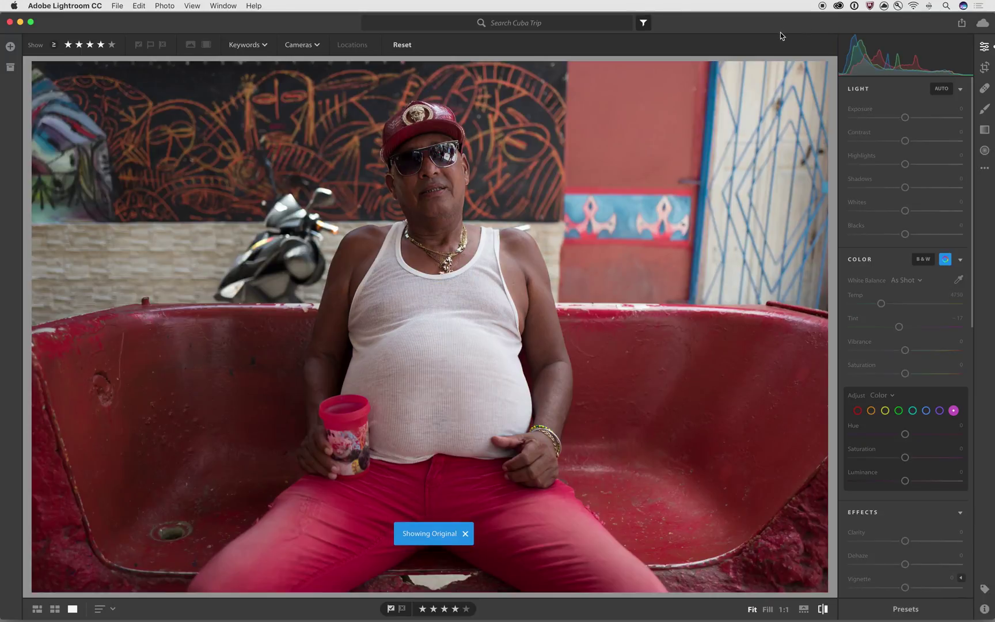
key("backslash")
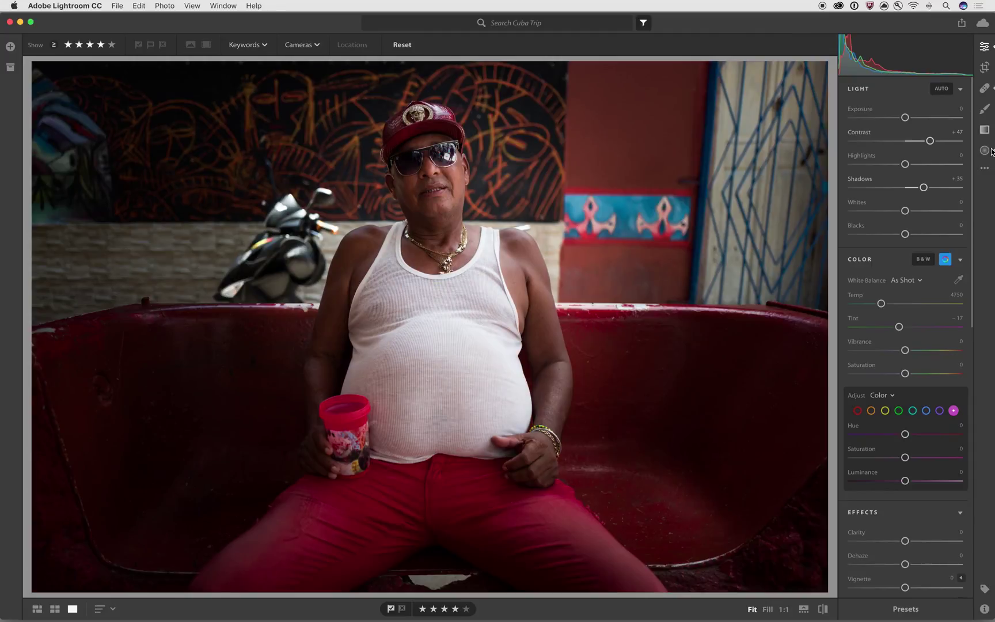
left_click(984, 167)
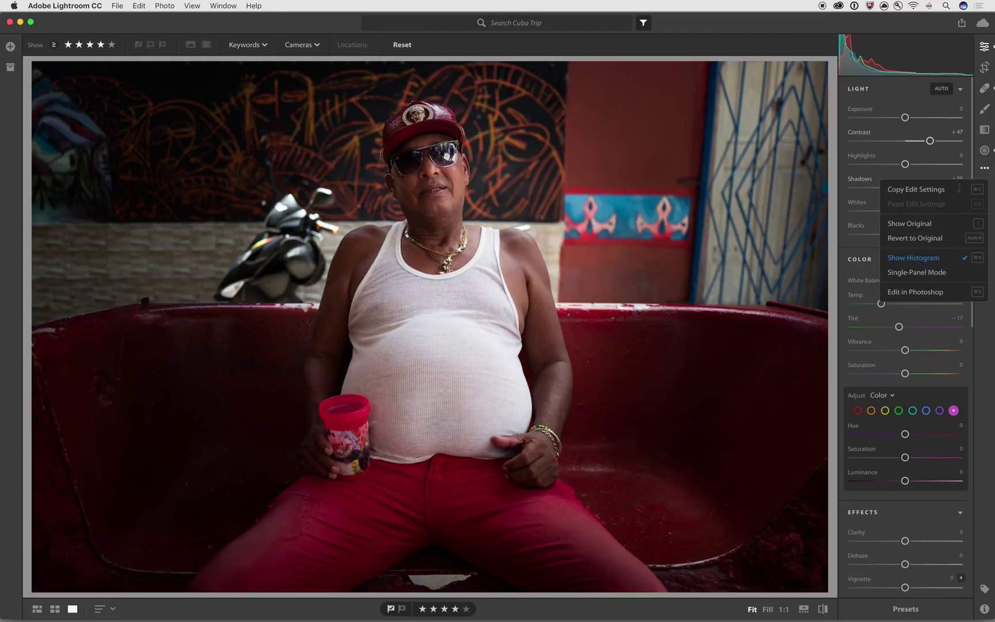
left_click(927, 239)
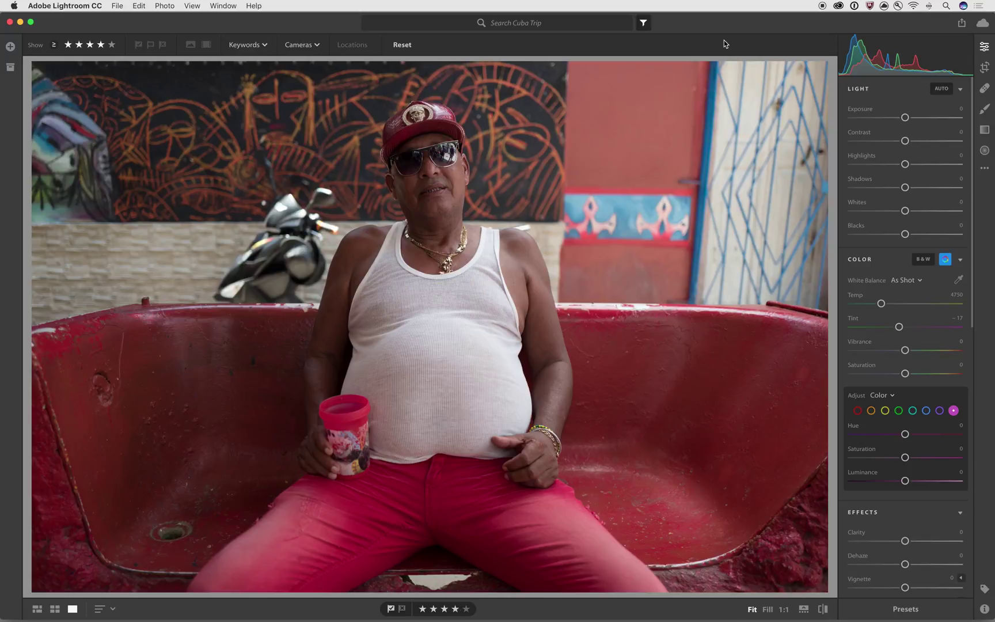
Step: Heal the drain hole in the red tub with a size 79 Healing Brush, sampling the smoother surface beside the cup
left_click(984, 91)
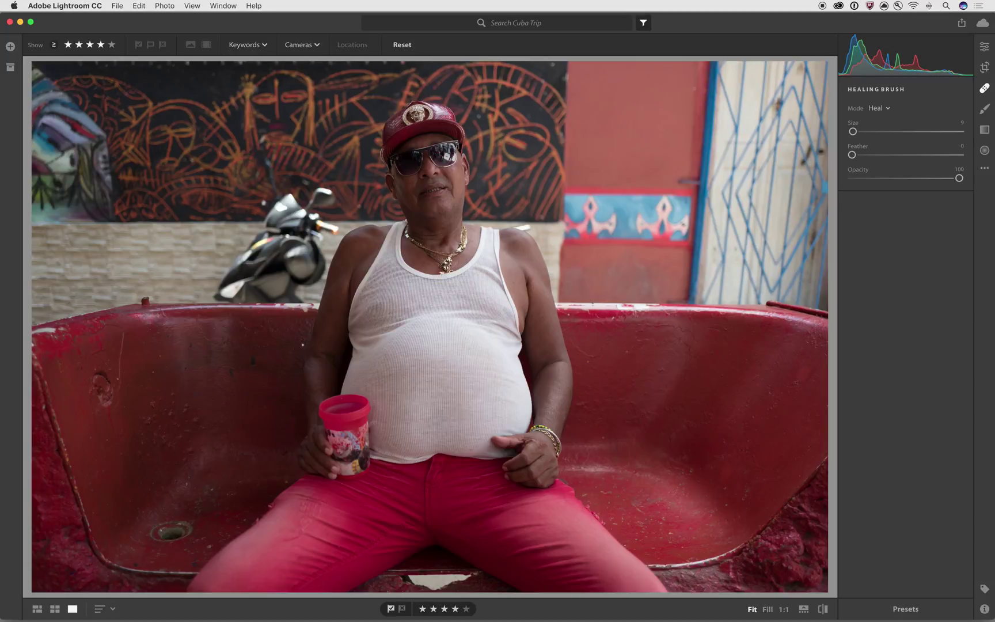
key("bracketright")
key("bracketright")
key("bracketright")
key("bracketright")
key("bracketright")
key("bracketright")
key("bracketright")
key("bracketright")
key("bracketleft")
scroll(172, 534, "up", 3)
scroll(171, 534, "down", 6)
scroll(172, 535, "up", 3)
left_click(170, 529)
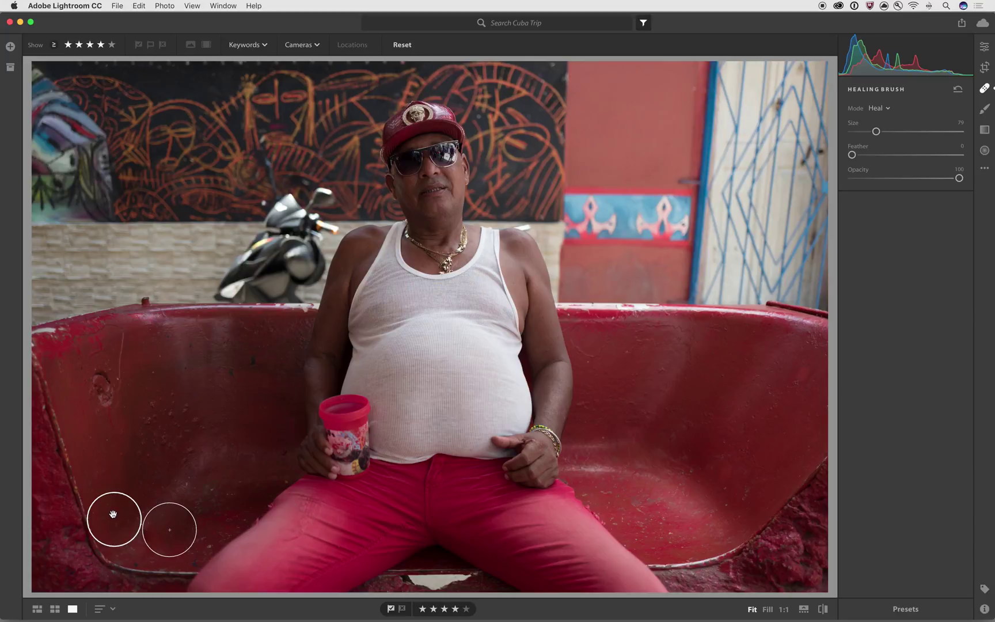
mouse_move(113, 513)
left_mouse_down()
mouse_move(142, 471)
mouse_move(181, 449)
mouse_move(239, 435)
mouse_move(256, 439)
mouse_move(251, 451)
left_mouse_up()
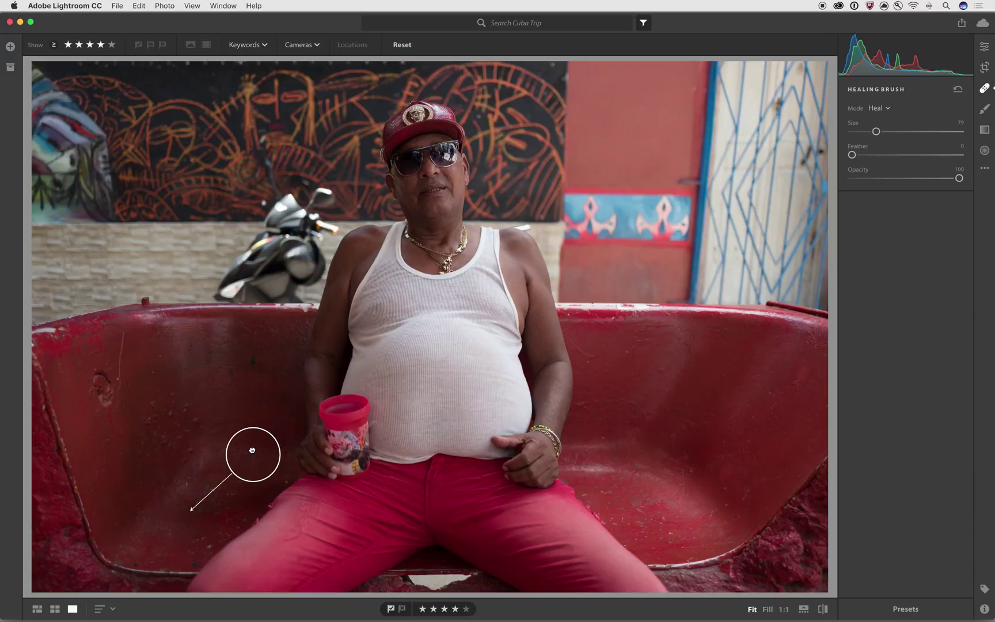
left_click_drag(252, 451, 252, 451)
Step: Examine the healed drain area up close, with and without the healing overlays, and against the whole photo
key("z")
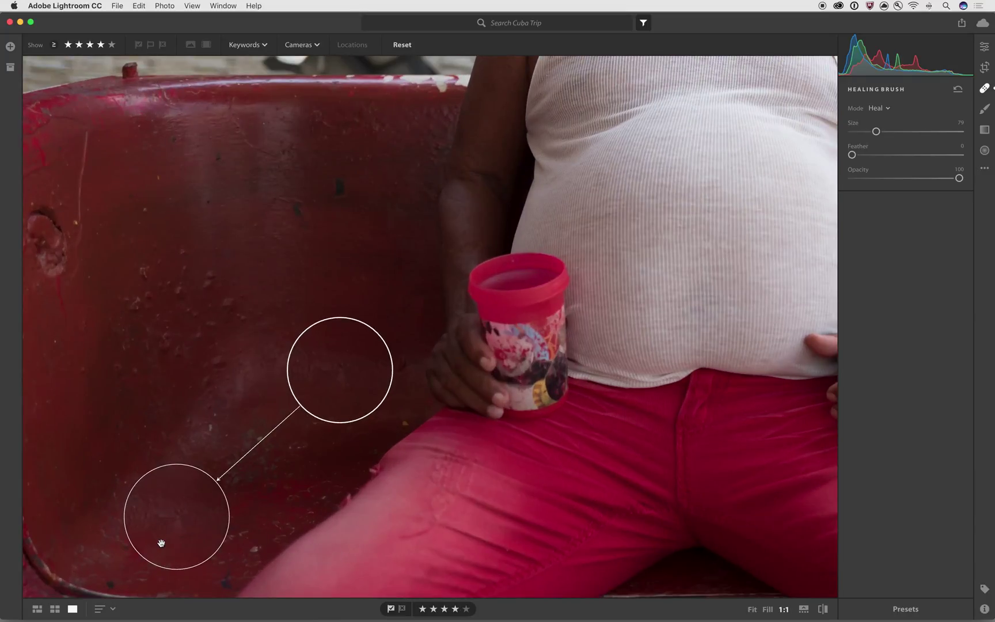
key("super+equal")
left_click_drag(163, 539, 574, 221)
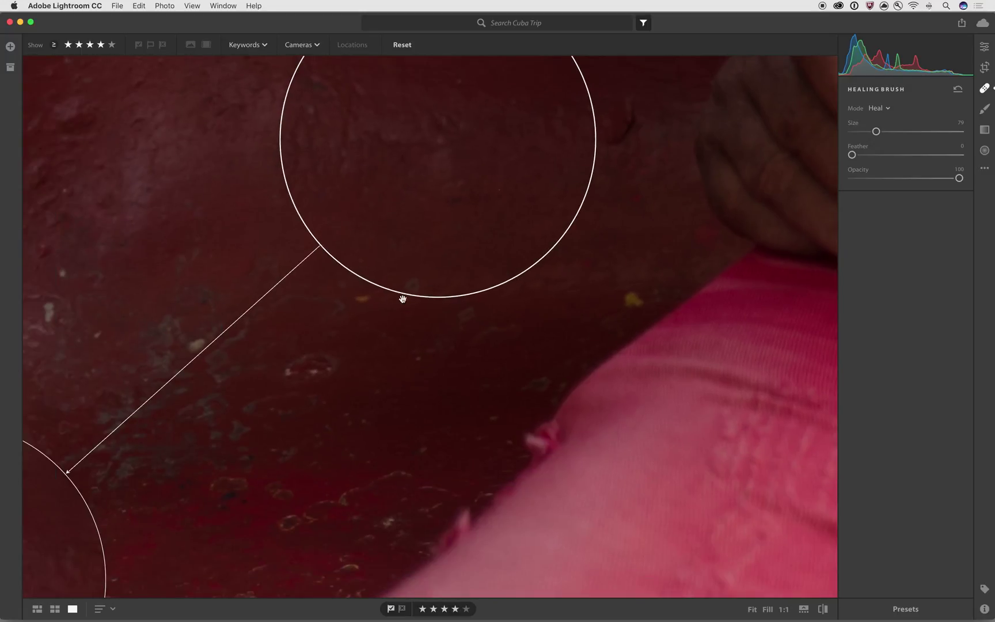
left_click_drag(323, 316, 518, 89)
scroll(403, 369, "left", 5)
scroll(404, 369, "up", 2)
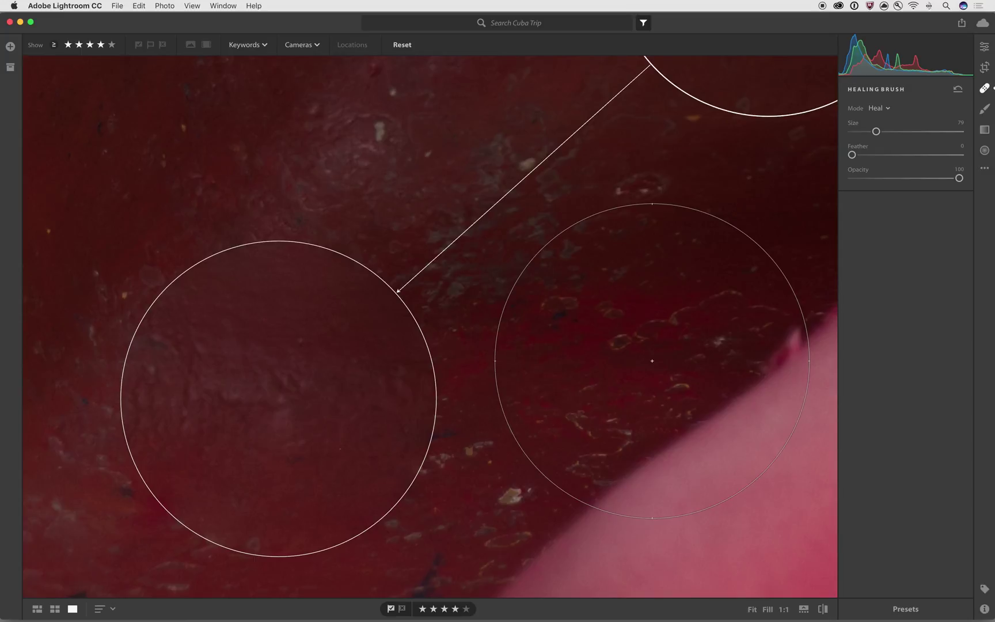
key("h")
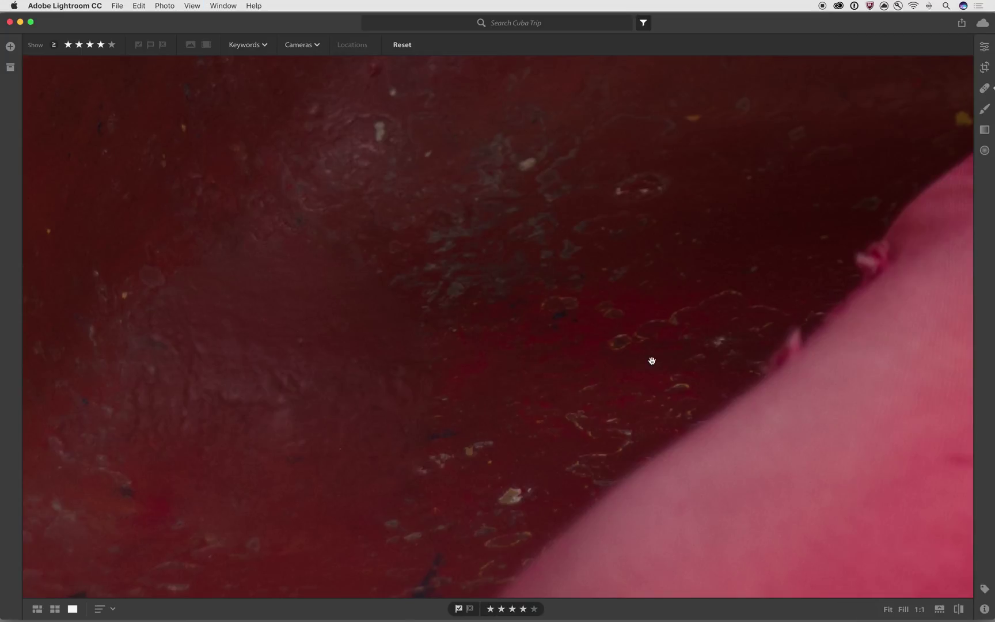
key("h")
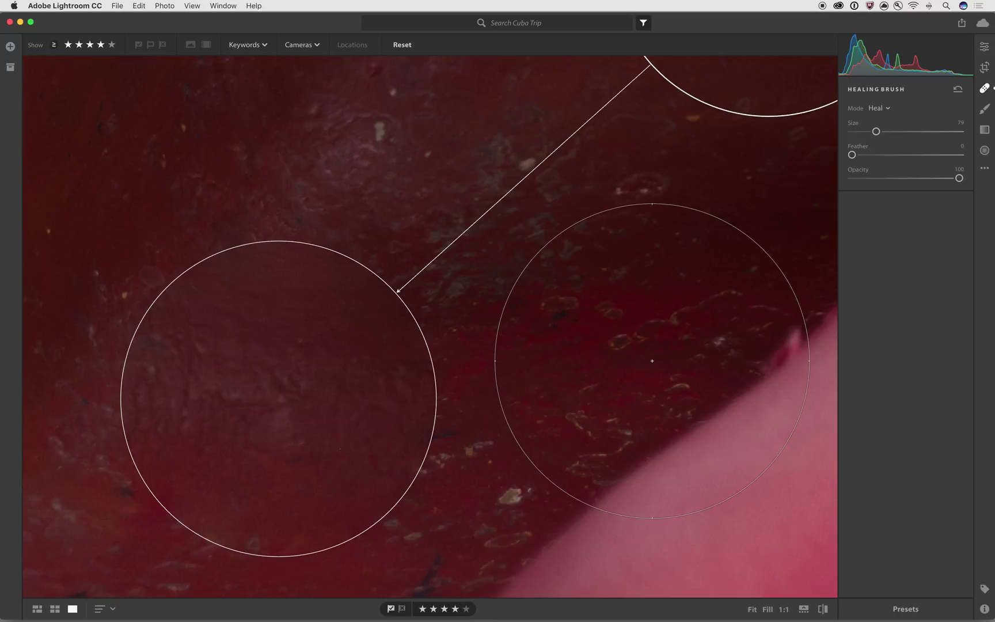
key("z")
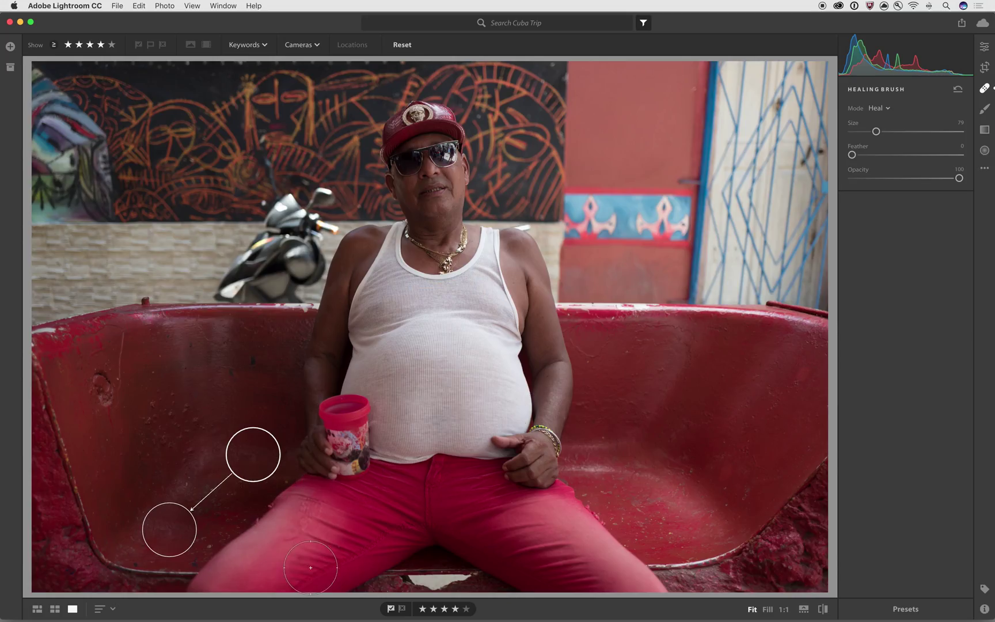
key("z")
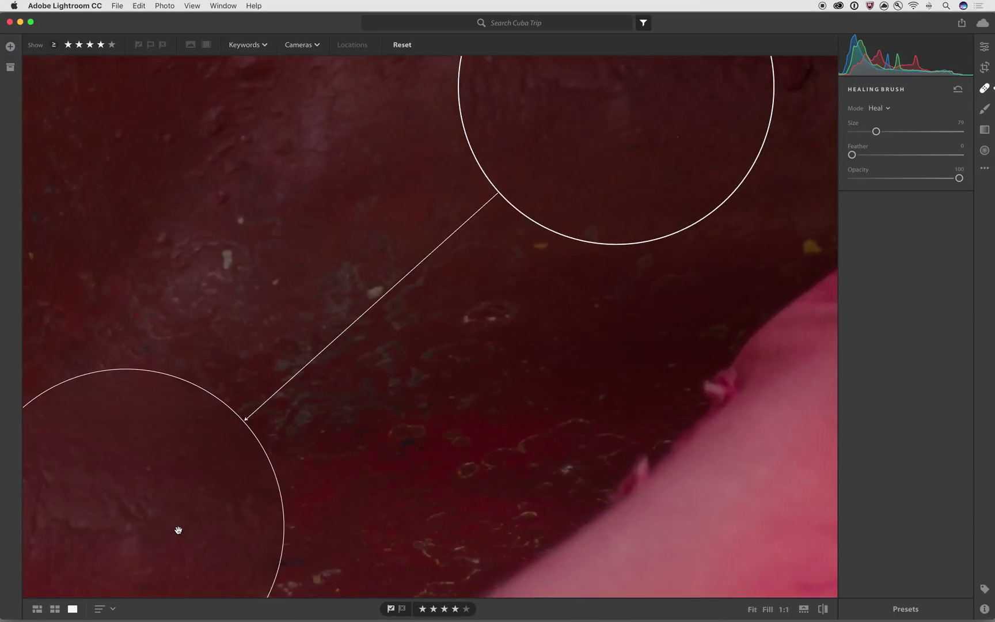
mouse_move(251, 449)
left_mouse_down()
mouse_move(391, 384)
mouse_move(454, 303)
left_mouse_up()
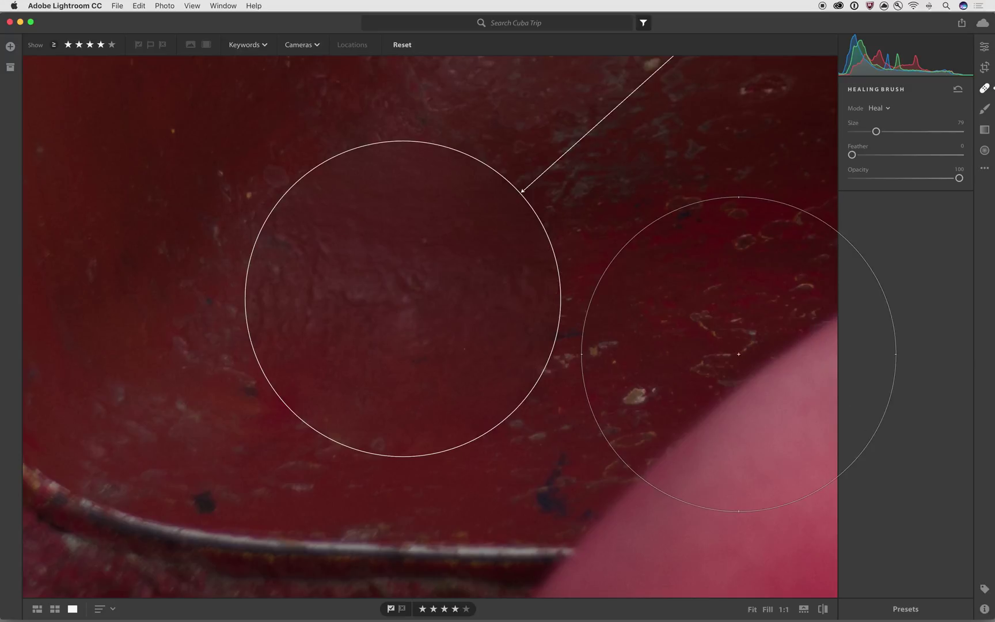
key("h")
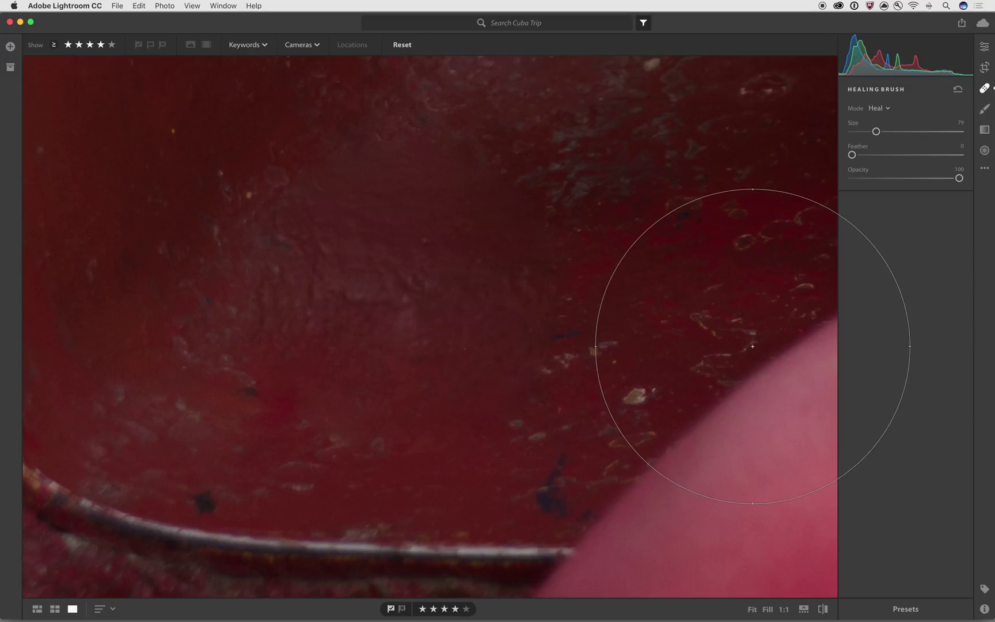
key("z")
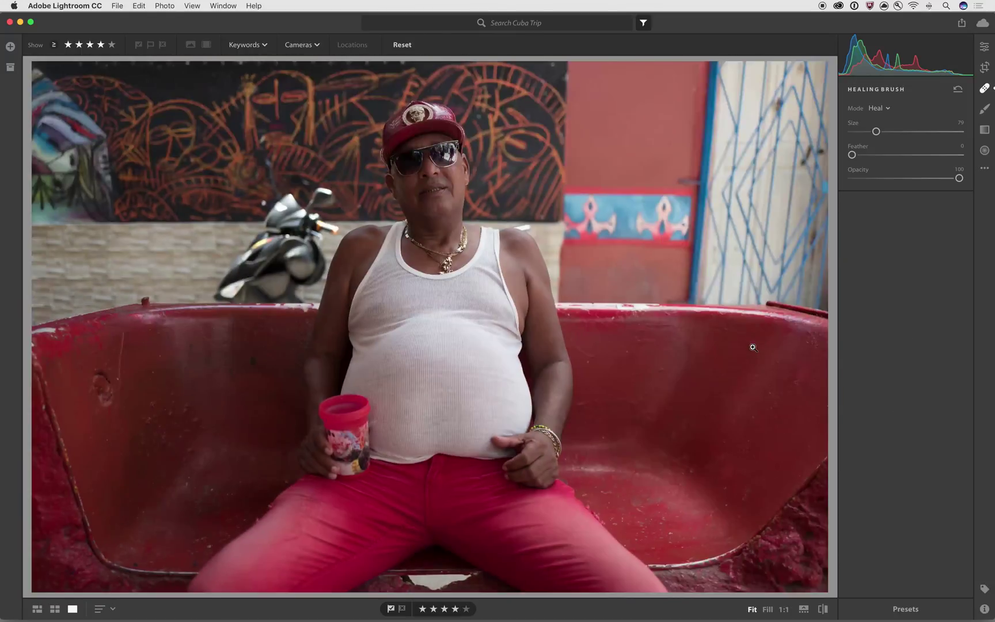
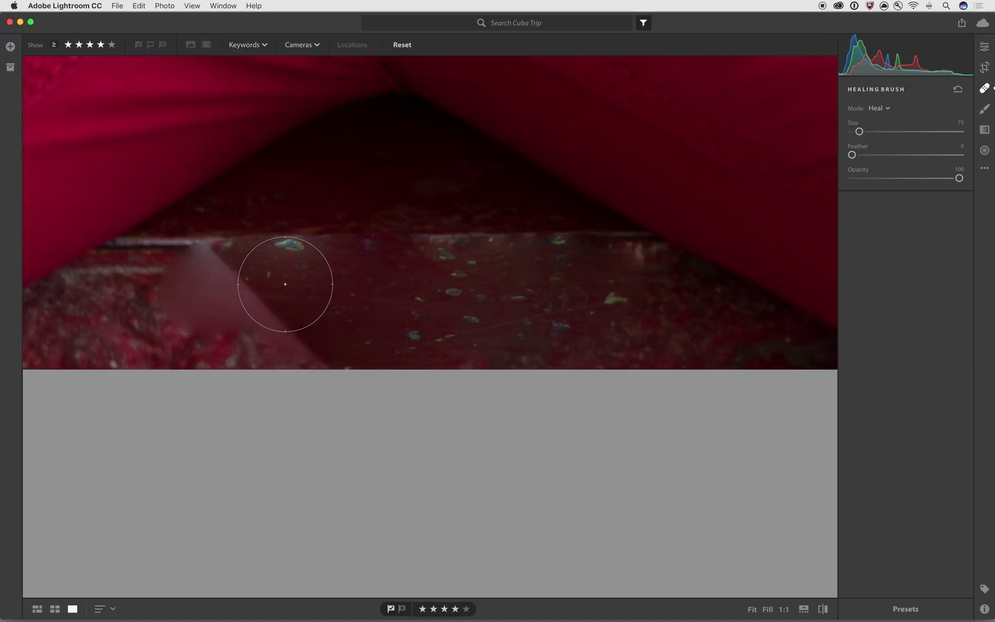
Step: Resample the heal between the man's legs from the rough red stone below the tub's right side, and nudge the healed patch into alignment
key("super+minus")
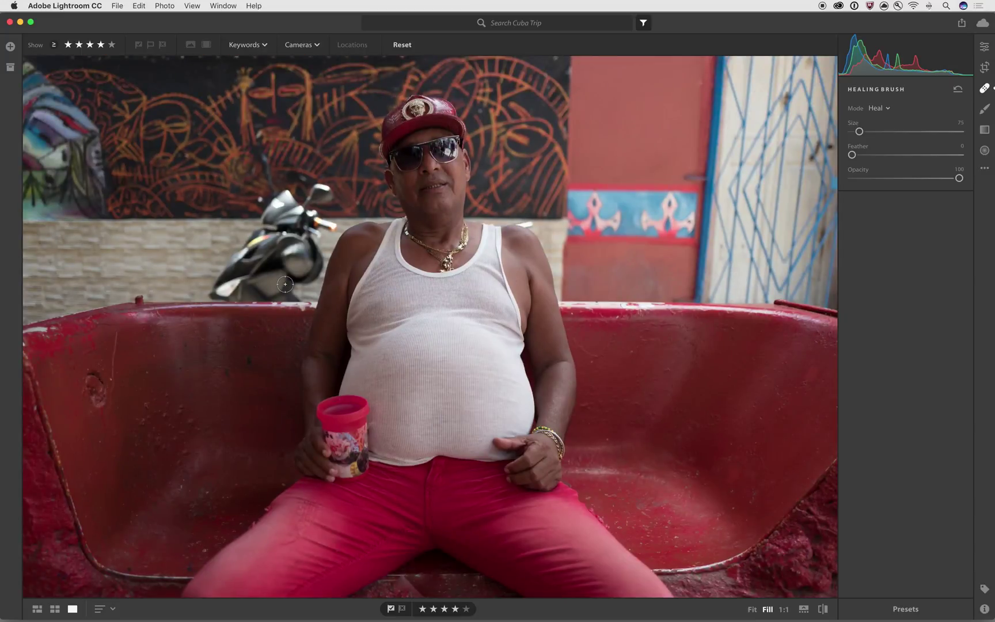
key("h")
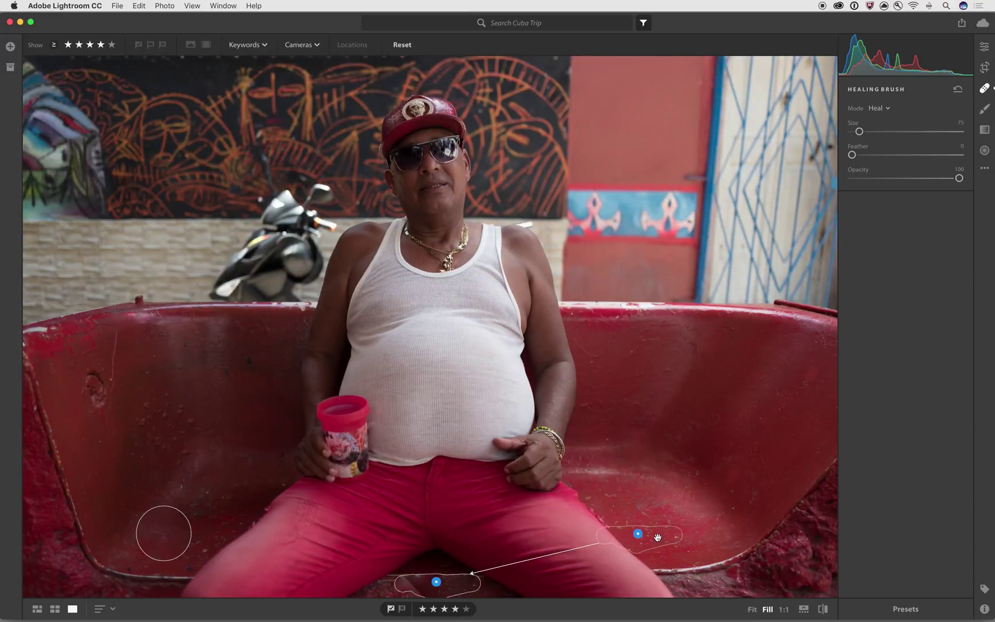
mouse_move(656, 536)
left_mouse_down()
mouse_move(693, 542)
mouse_move(733, 588)
left_mouse_up()
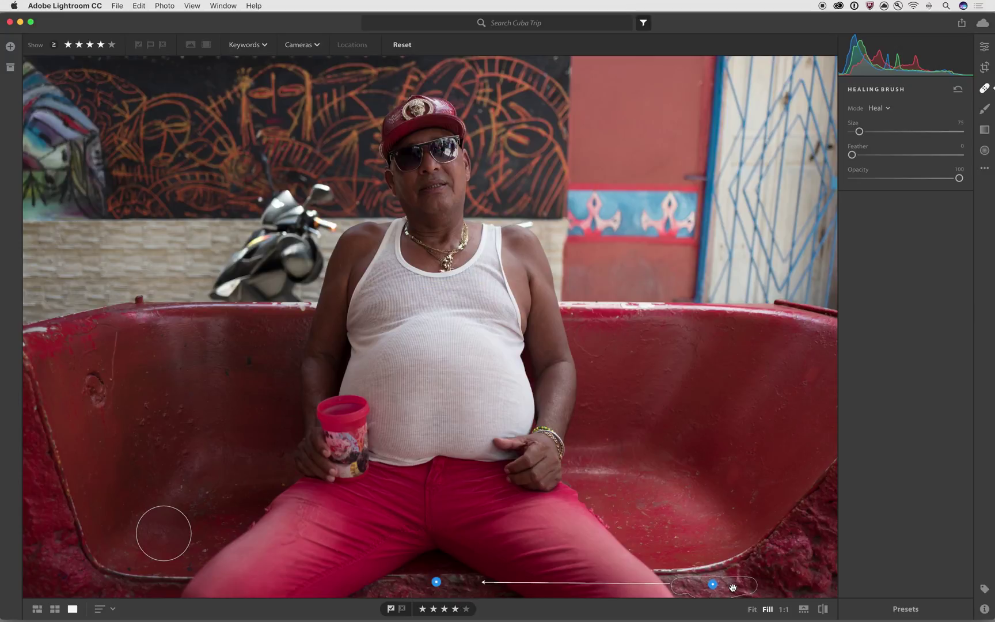
left_click(423, 587)
left_click_drag(384, 559, 362, 455)
key("h")
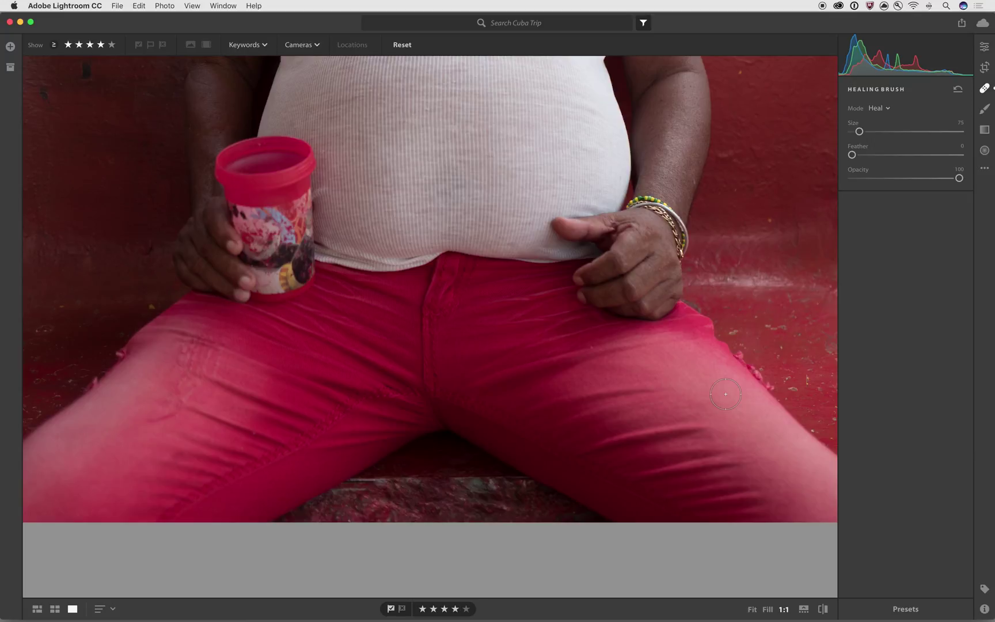
key("h")
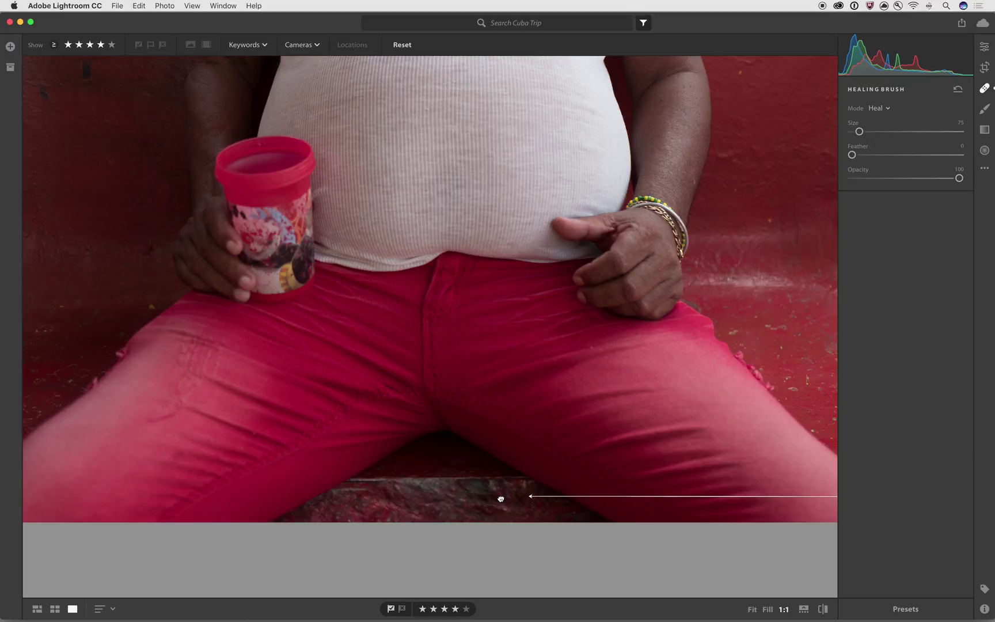
left_click_drag(501, 498, 506, 500)
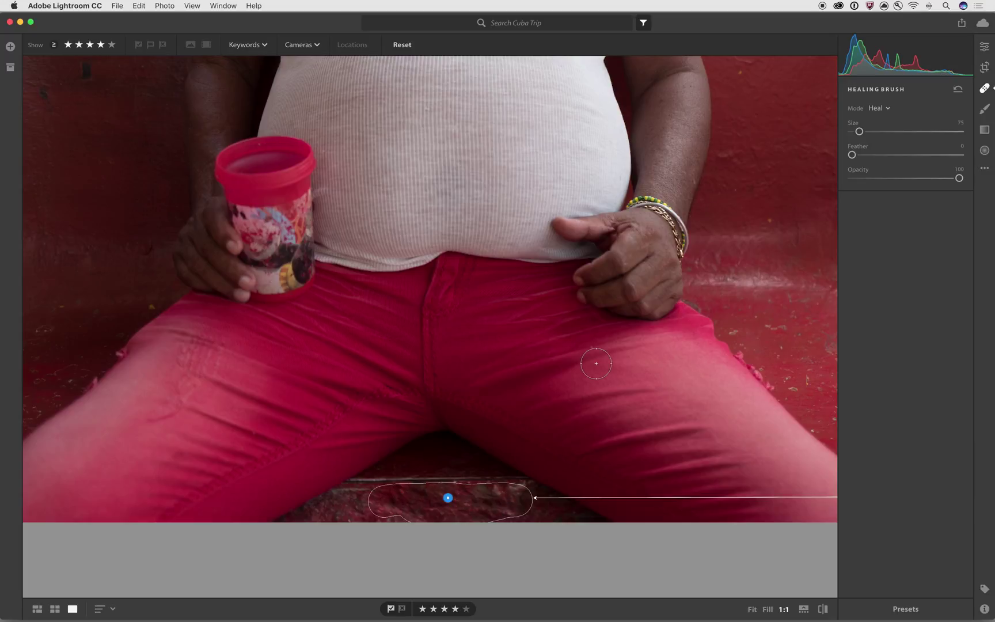
key("h")
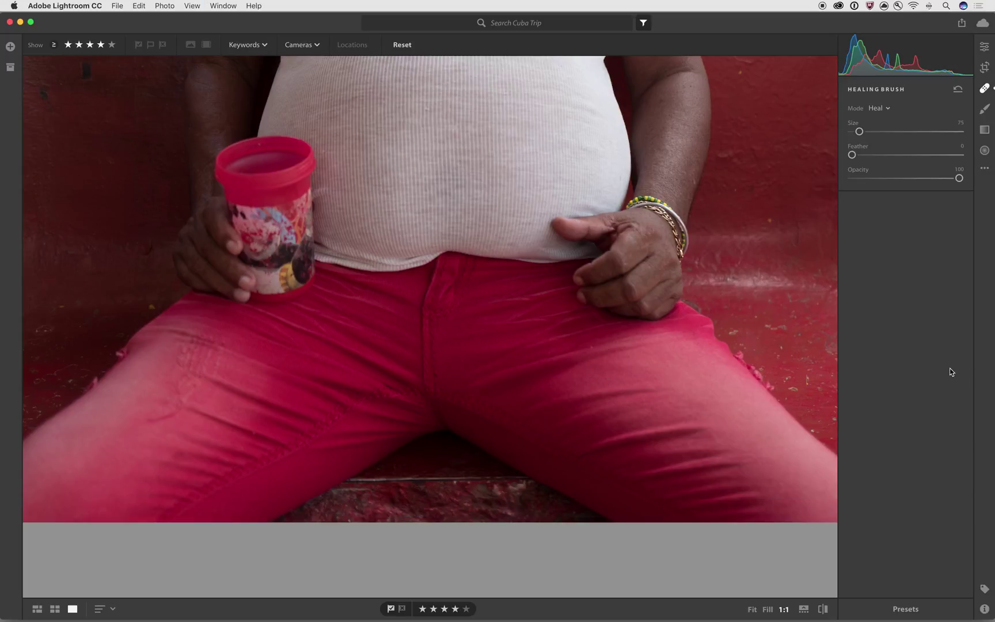
Step: Compare the healed gap between the man's legs with the original photo
key("backslash")
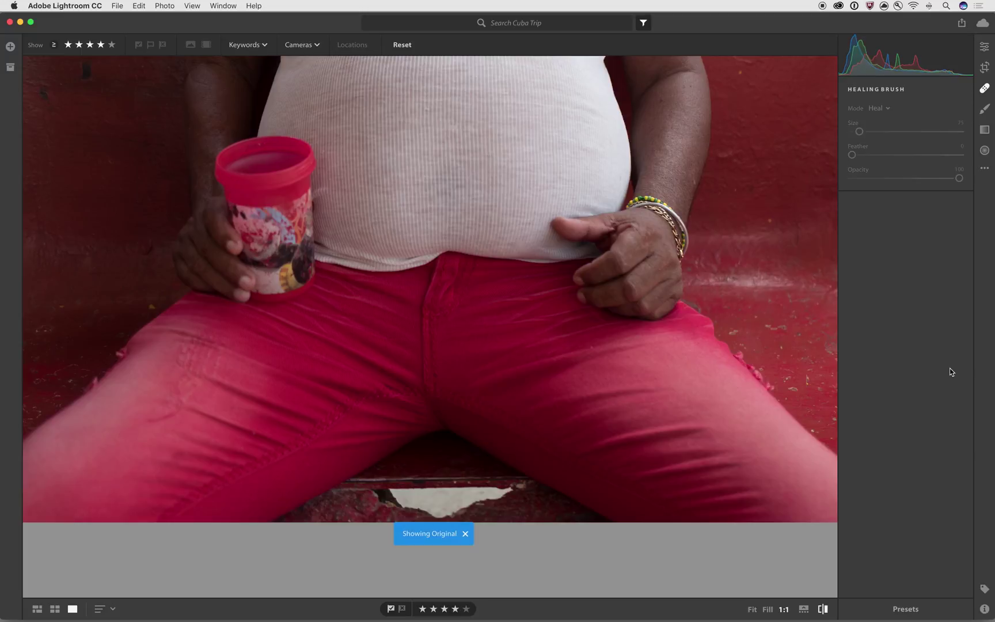
key("backslash")
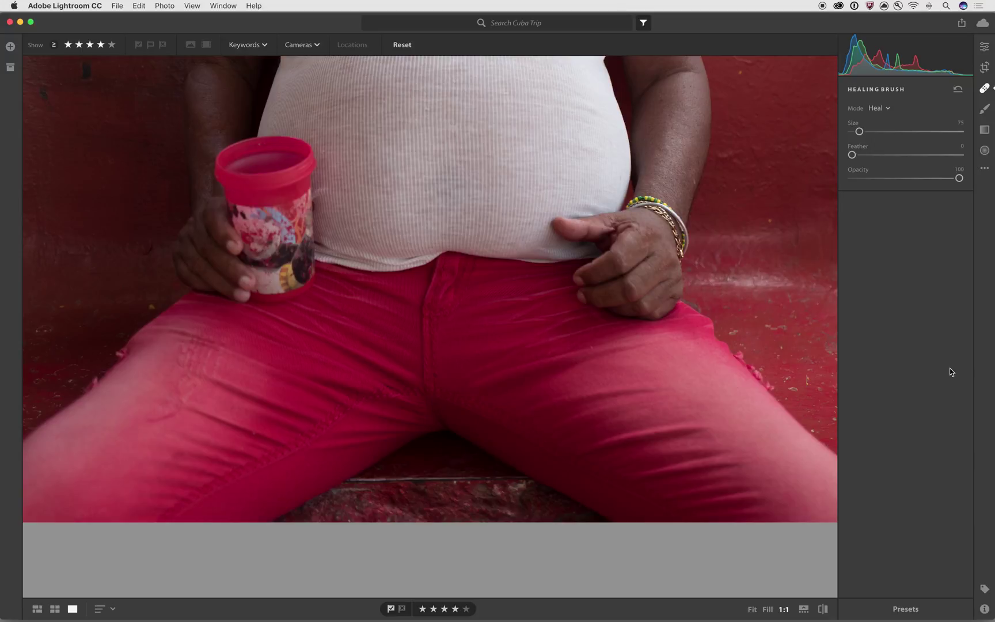
key("z")
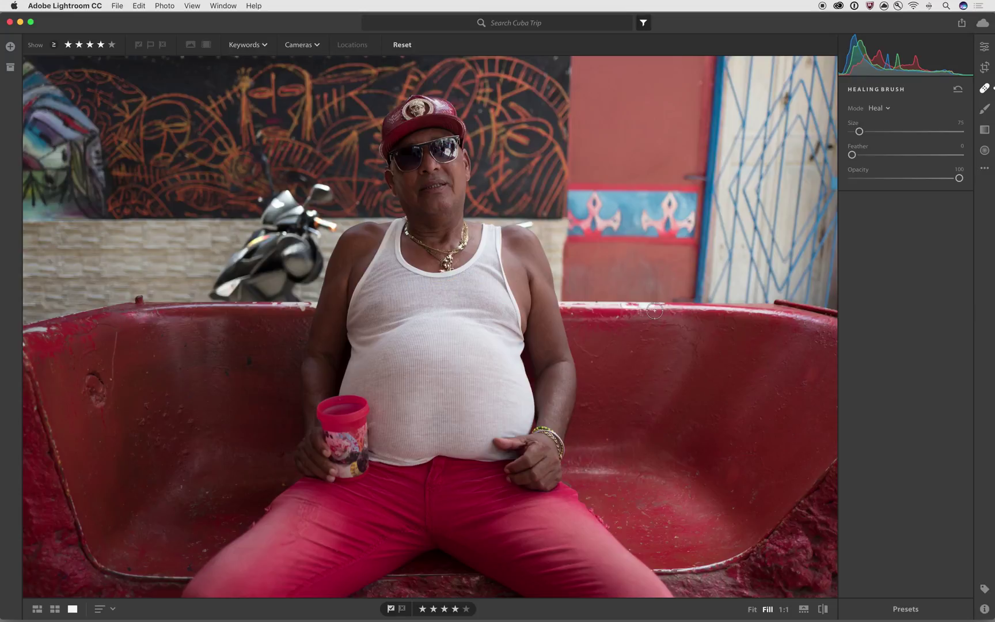
Step: Set Contrast to +31, Shadows to +23 and Vibrance to +16, and compare the edit with the original
left_click(983, 50)
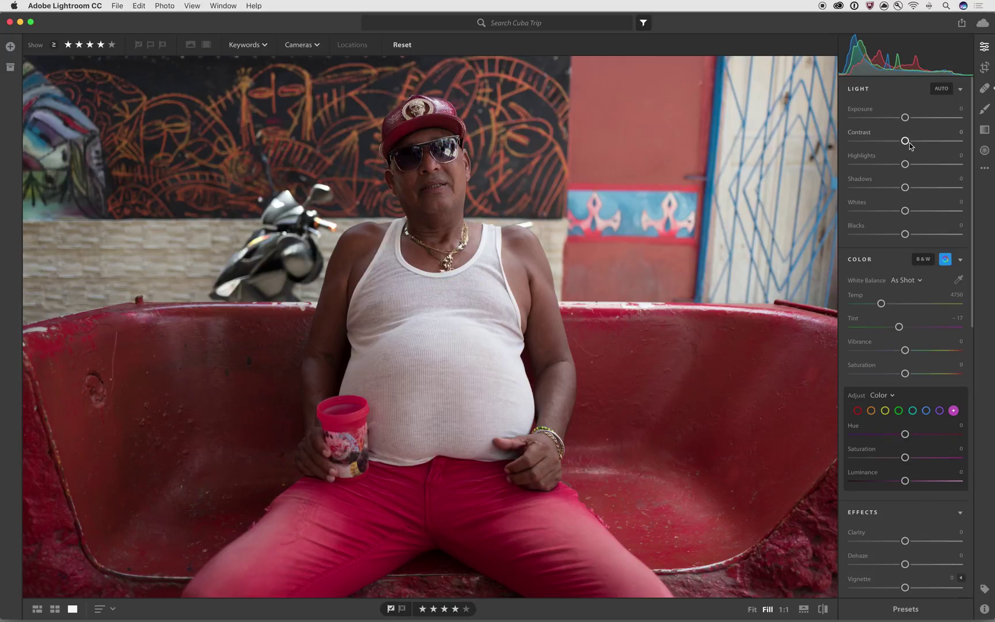
left_click_drag(905, 141, 921, 145)
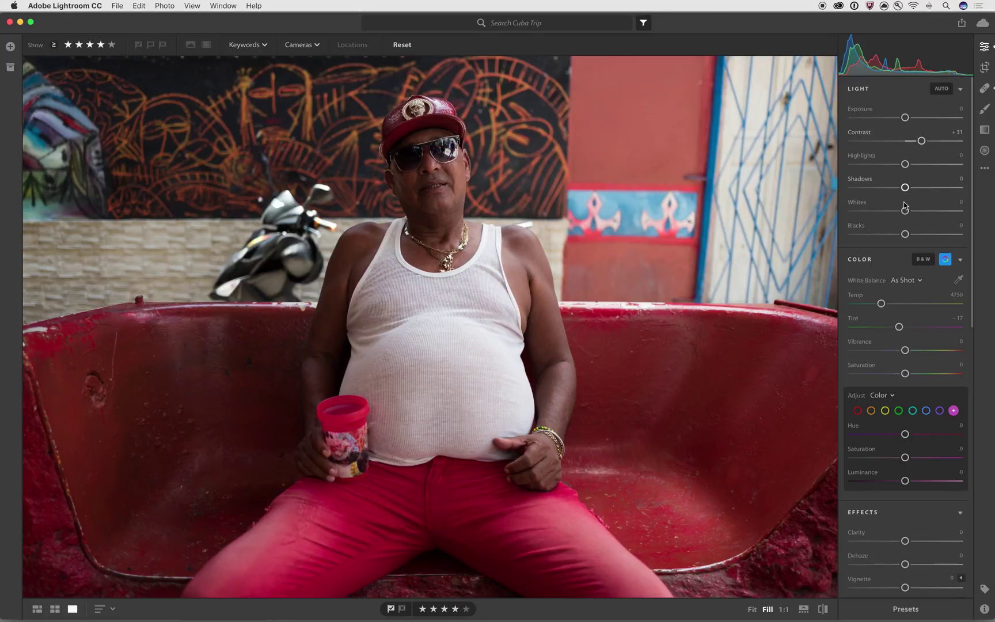
left_click_drag(908, 182, 919, 187)
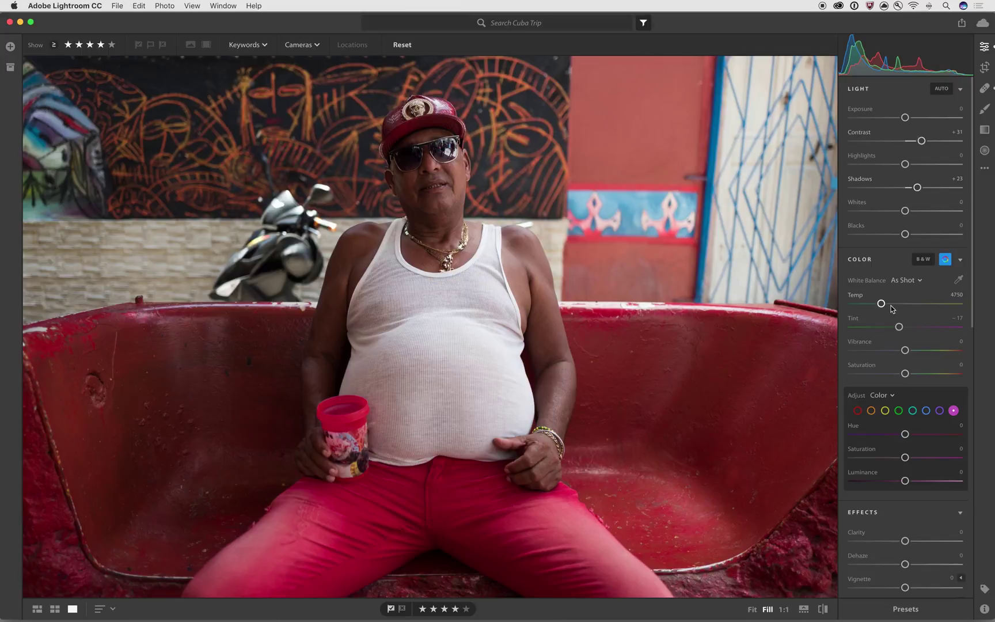
left_click_drag(905, 350, 916, 352)
key("backslash")
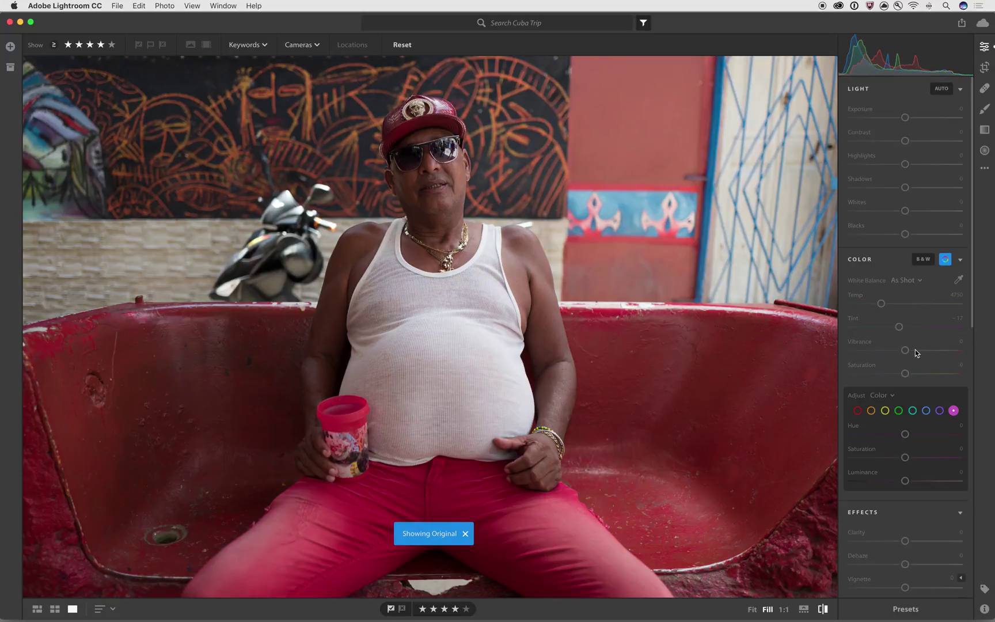
key("backslash")
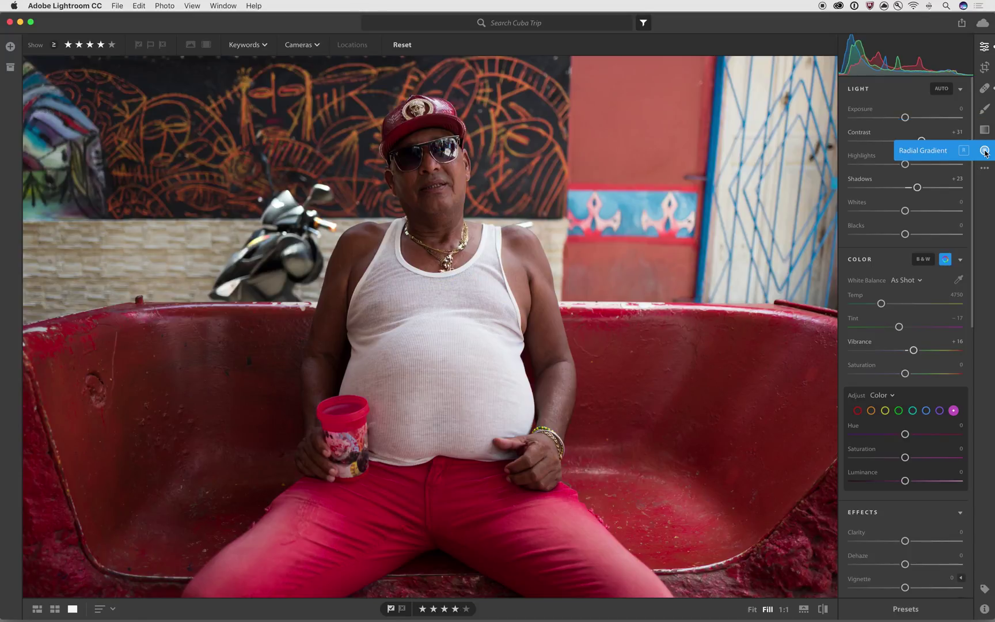
Step: Draw a tall elliptical radial gradient around the seated man, centred on his torso and reaching from above his cap to below the legs
left_click(985, 152)
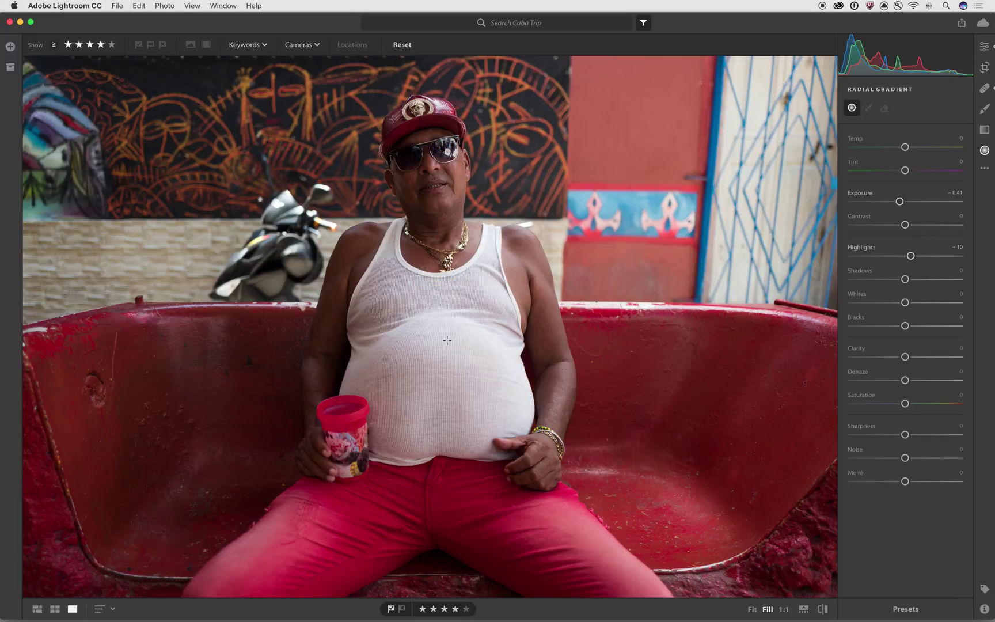
left_click_drag(447, 340, 639, 612)
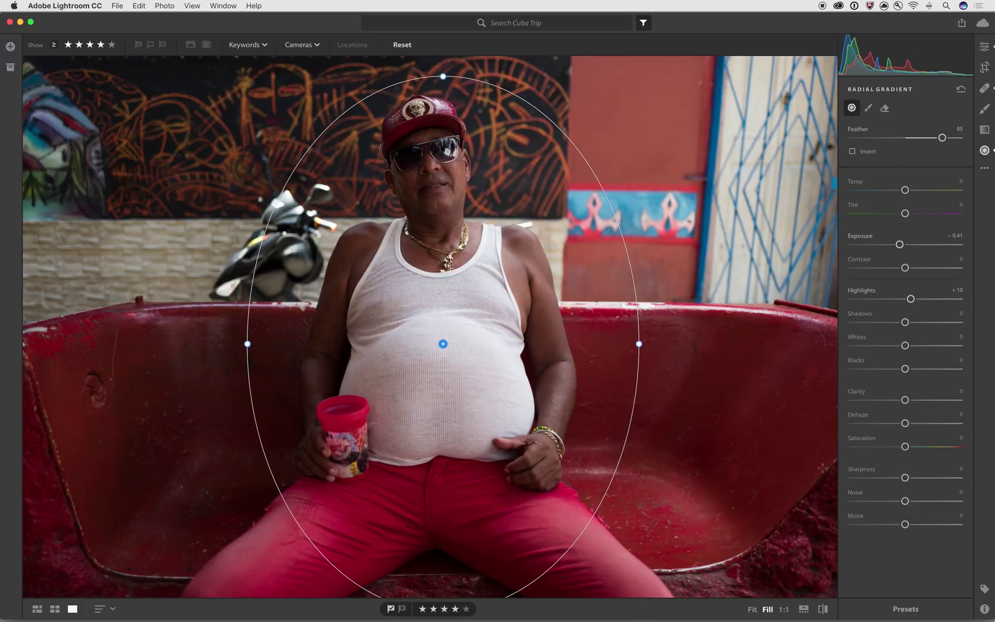
Step: Reset the radial gradient's Exposure and Highlights to 0, and darken the area outside the ellipse with Exposure −1.81
double_click(900, 244)
double_click(911, 301)
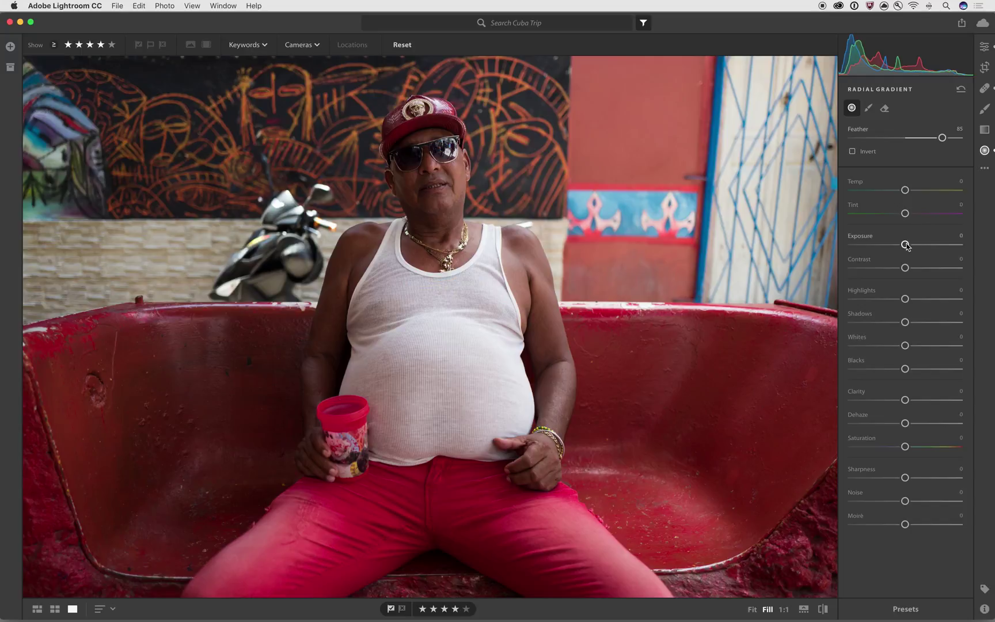
left_click_drag(904, 244, 867, 245)
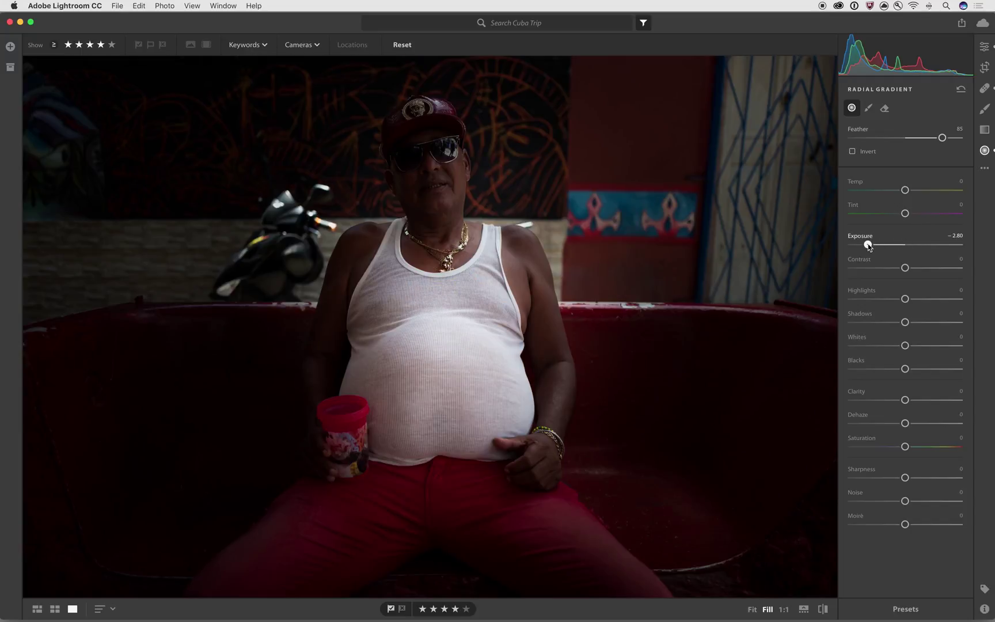
left_click_drag(867, 244, 881, 244)
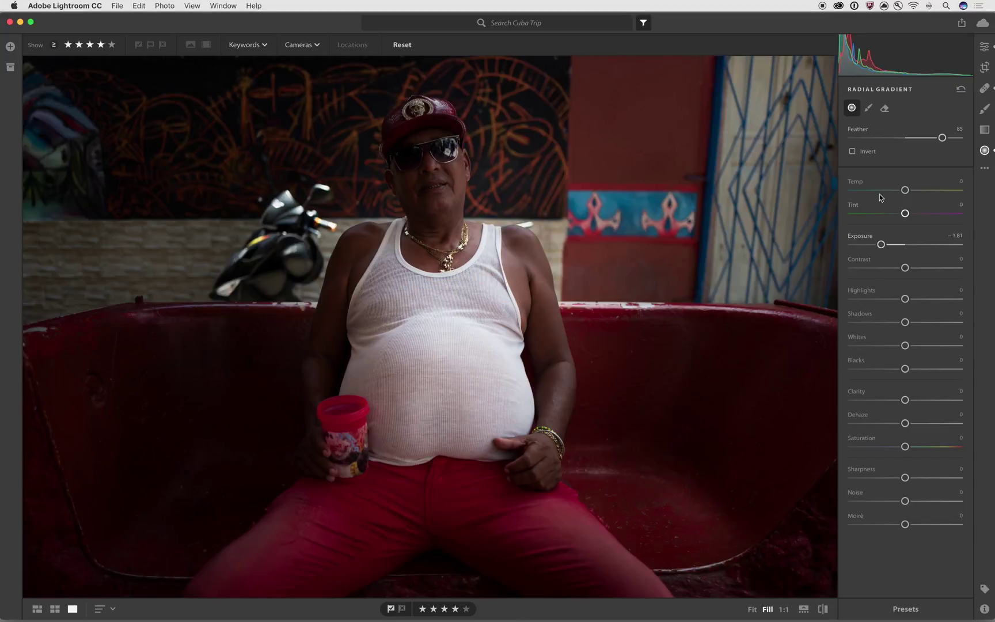
Step: Try the inverted radial gradient with Exposure at +2.63 and −2.77, and restore the uninverted mask with Exposure at 0
left_click(862, 151)
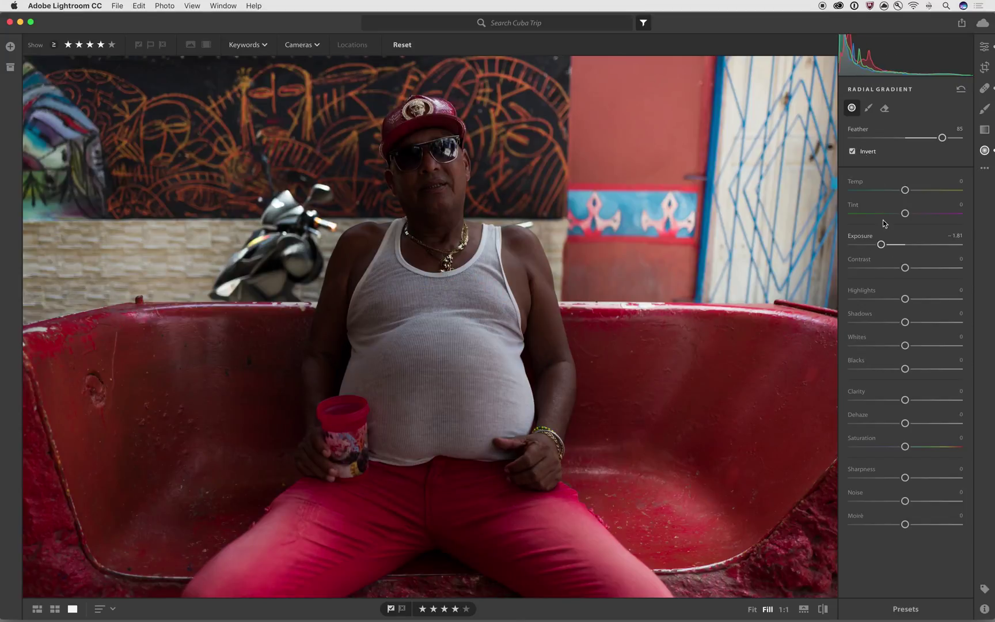
left_click_drag(881, 244, 939, 242)
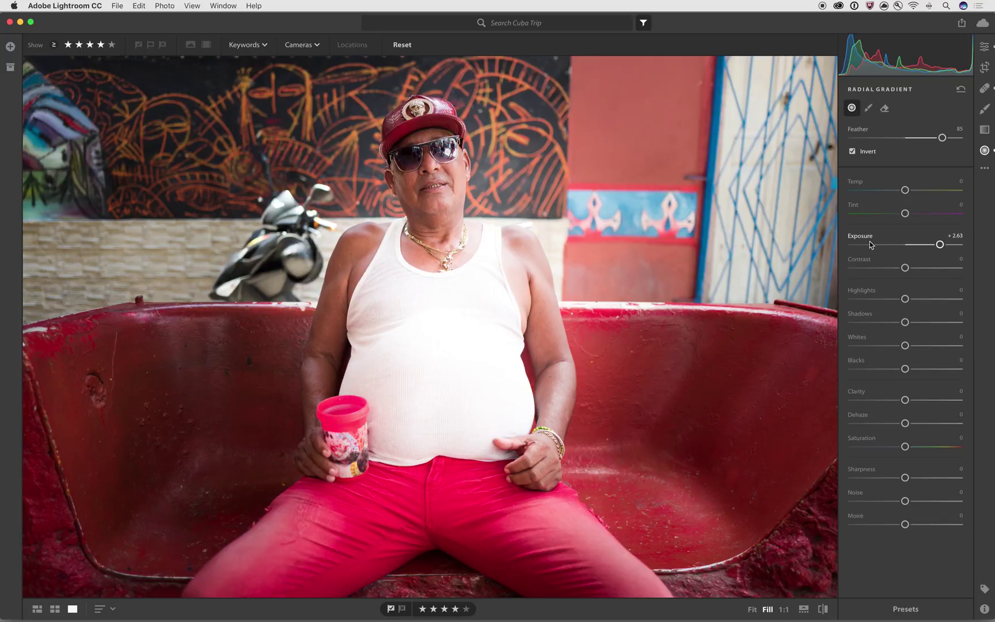
left_click(868, 244)
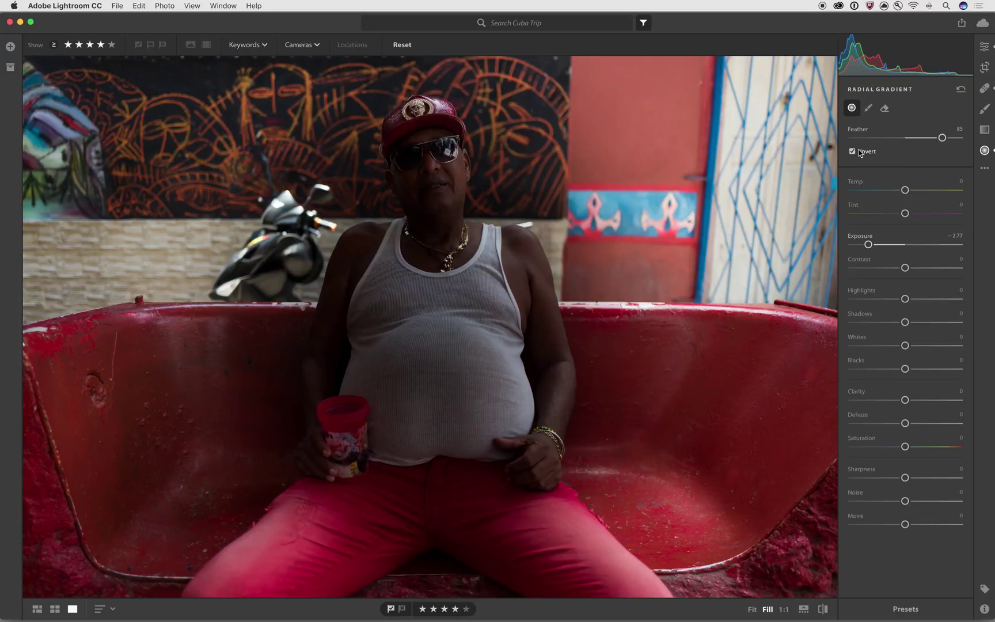
left_click(860, 152)
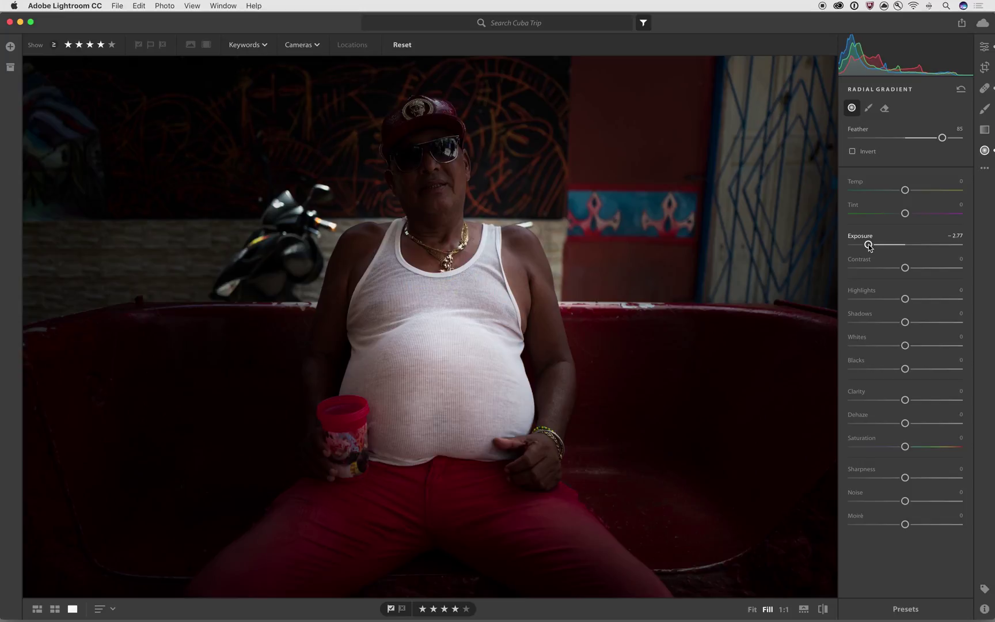
double_click(868, 244)
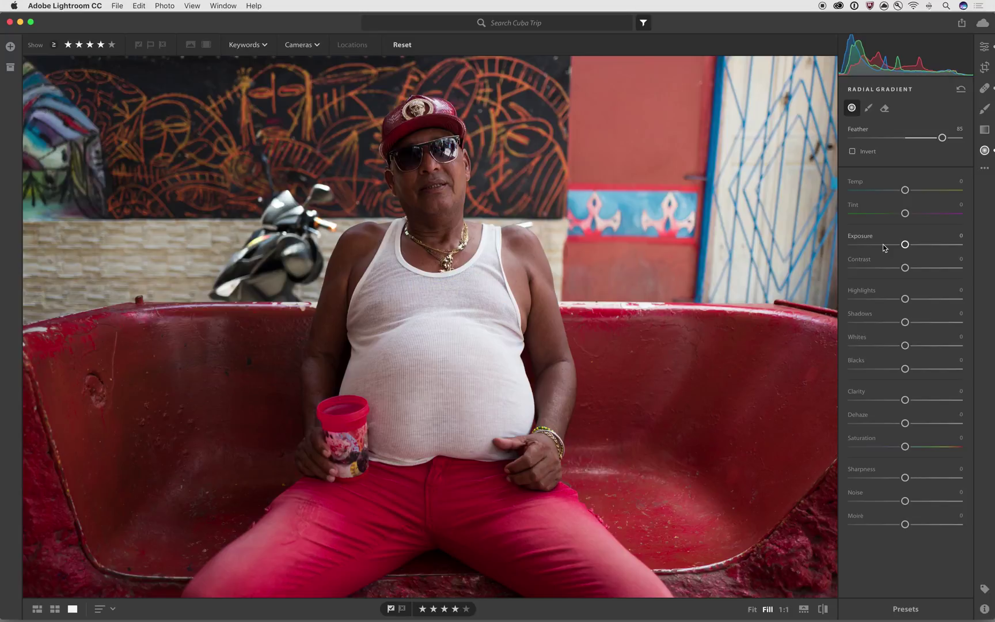
Step: Set the gradient's Exposure to −2.10, enlarge the ellipse well beyond the man, recentre it on his necklace and narrow it slightly
left_click(877, 244)
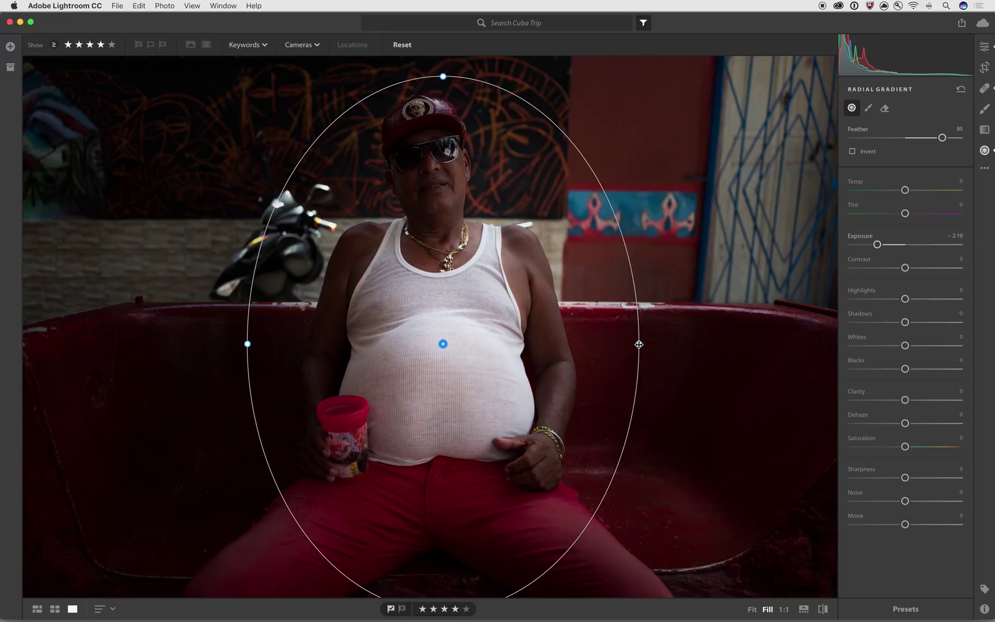
left_click_drag(639, 344, 733, 344)
left_click_drag(443, 76, 450, 4)
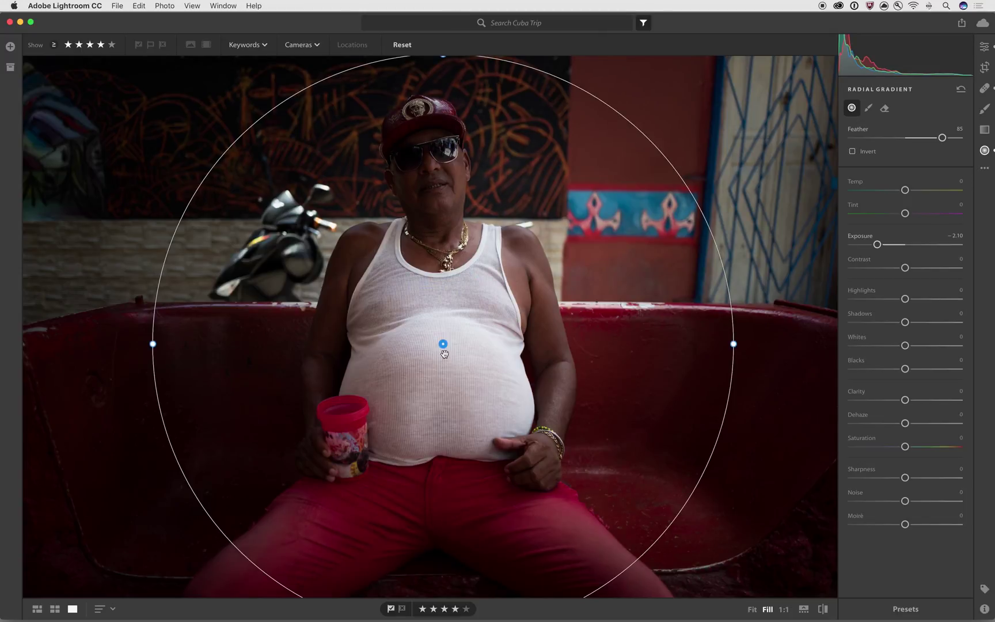
left_click_drag(443, 344, 437, 261)
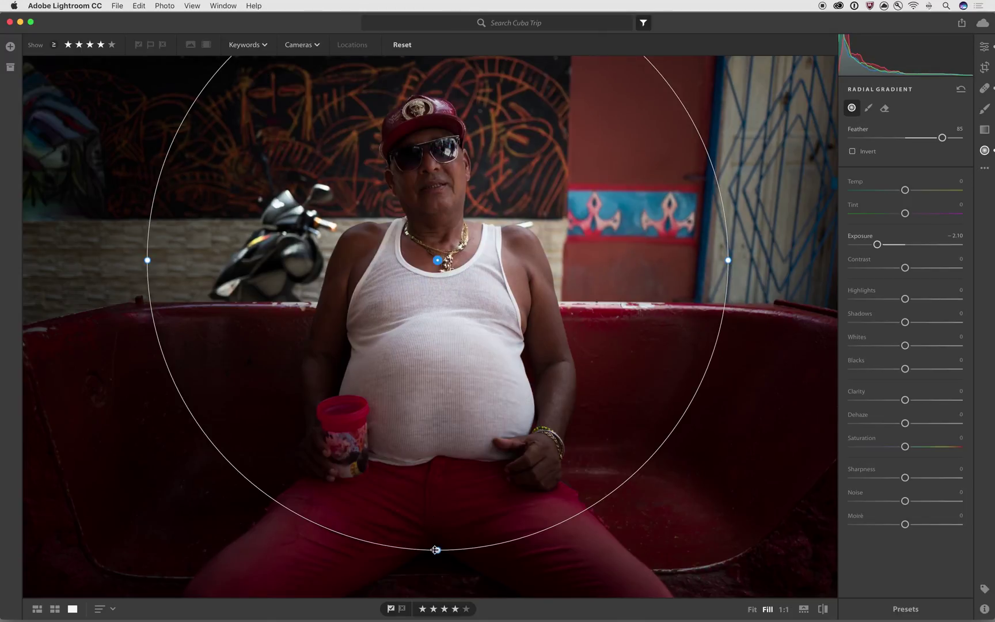
left_click_drag(437, 548, 438, 597)
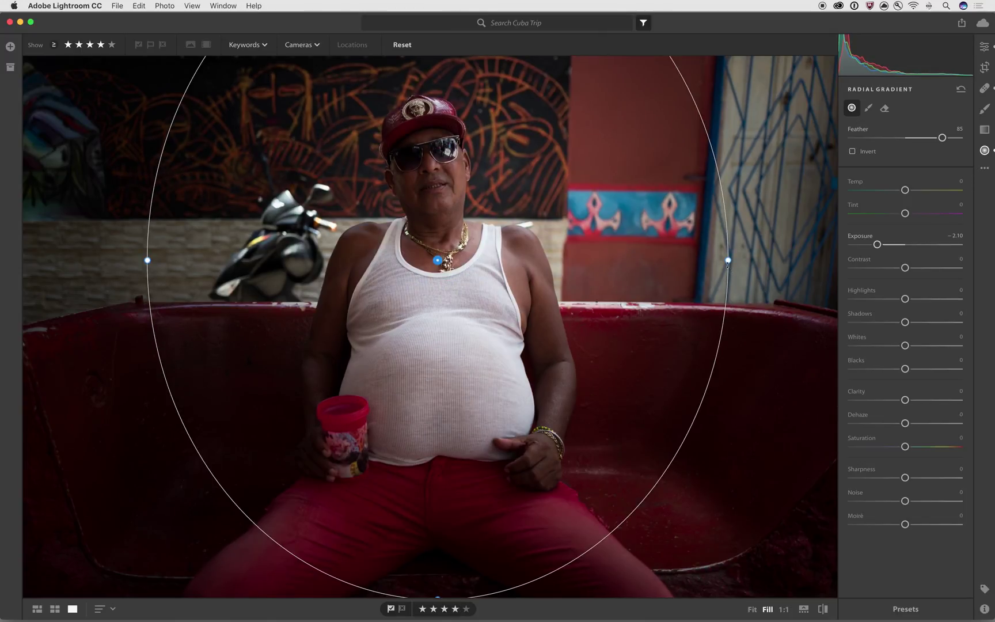
left_click_drag(729, 259, 691, 258)
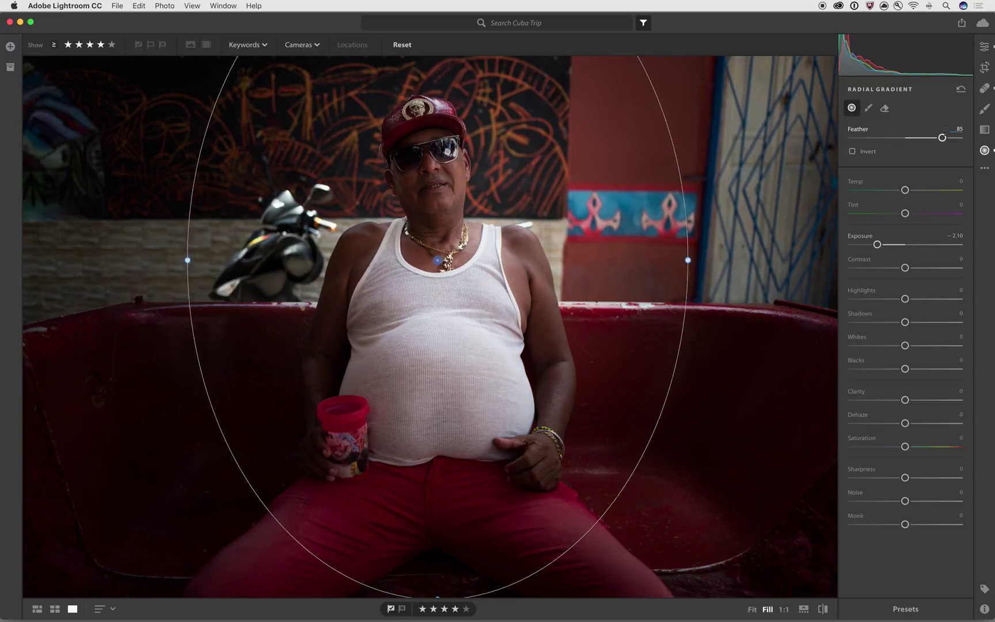
Step: Set the gradient's Feather to 34, and lower the ellipse onto the man's torso, narrowing it to just outside his arms
left_click_drag(940, 142, 843, 145)
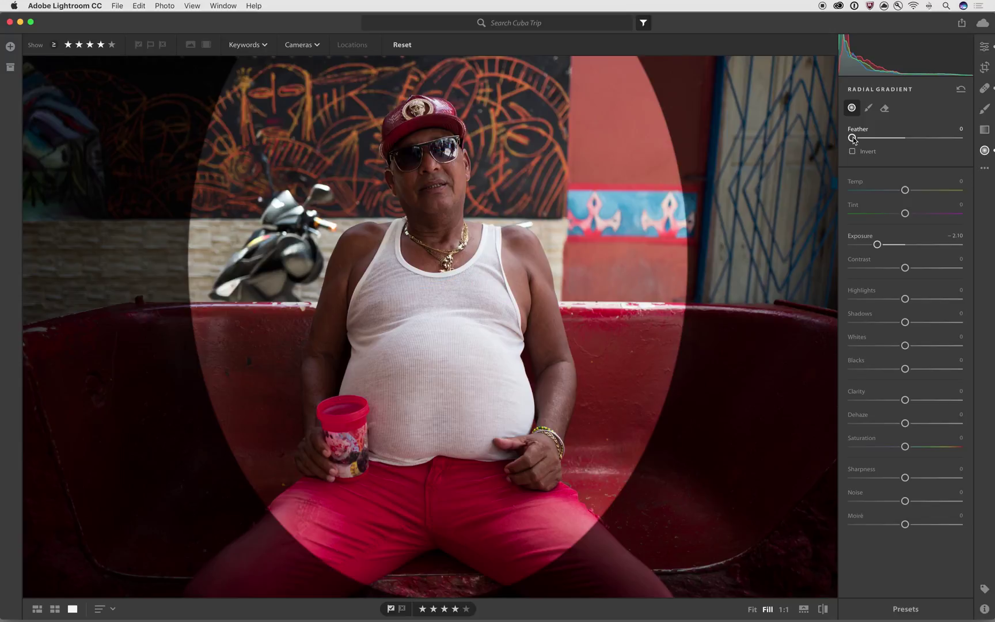
left_click_drag(853, 138, 890, 146)
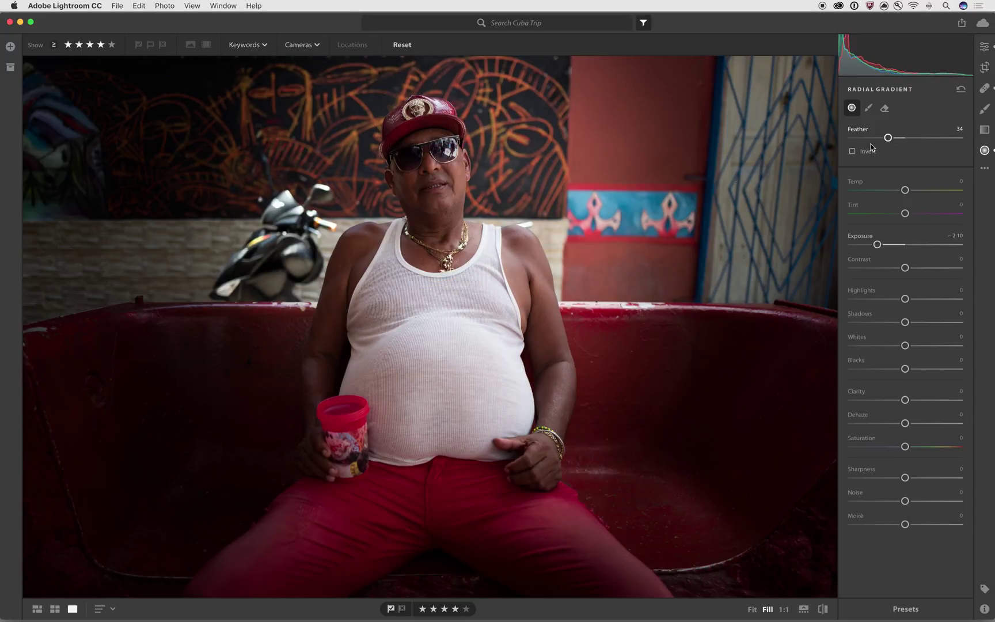
mouse_move(413, 220)
left_click_drag(438, 260, 439, 309)
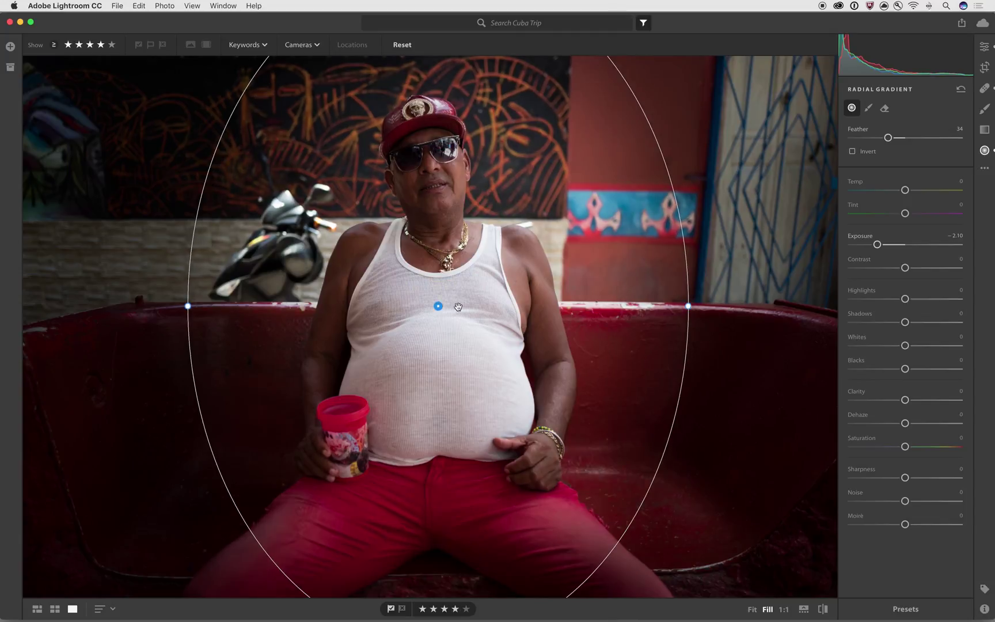
left_click_drag(687, 310, 635, 312)
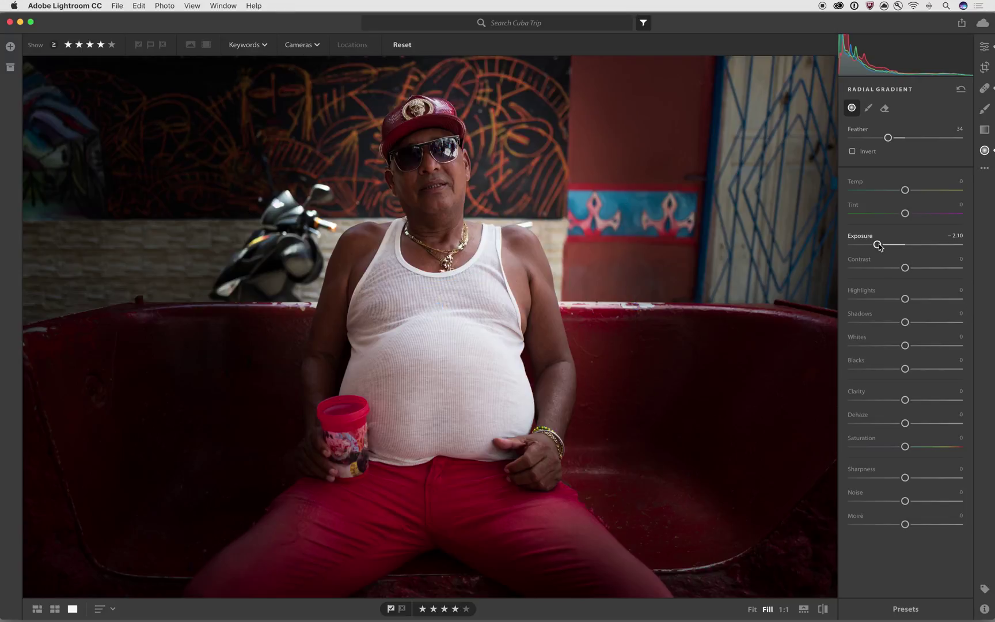
Step: Set the radial gradient's Exposure to −1.11 and Contrast to +32, and compare the darkened surroundings with the original photo
left_click_drag(877, 247, 891, 248)
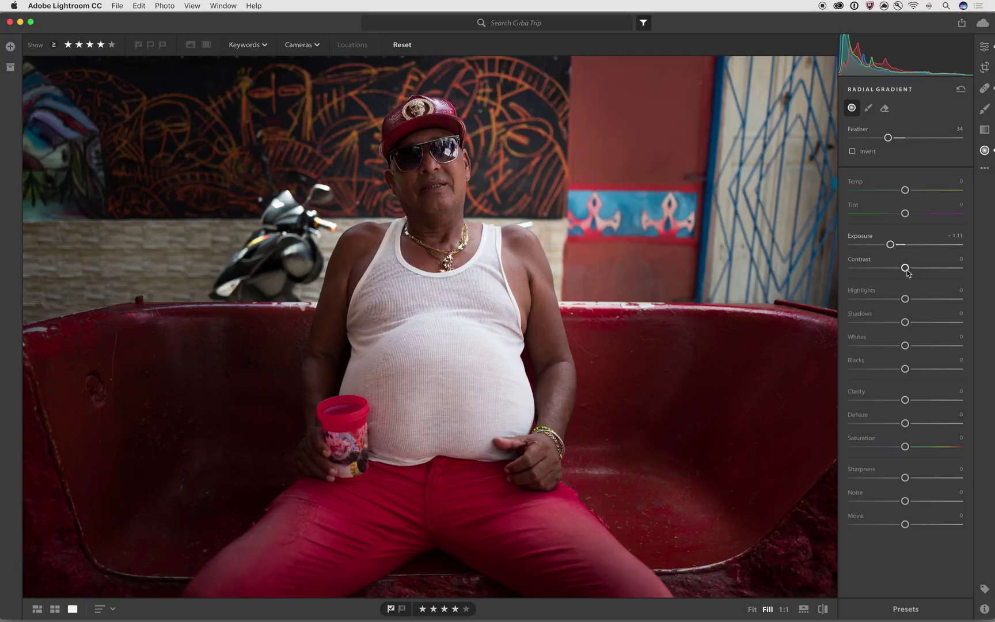
left_click_drag(904, 268, 922, 268)
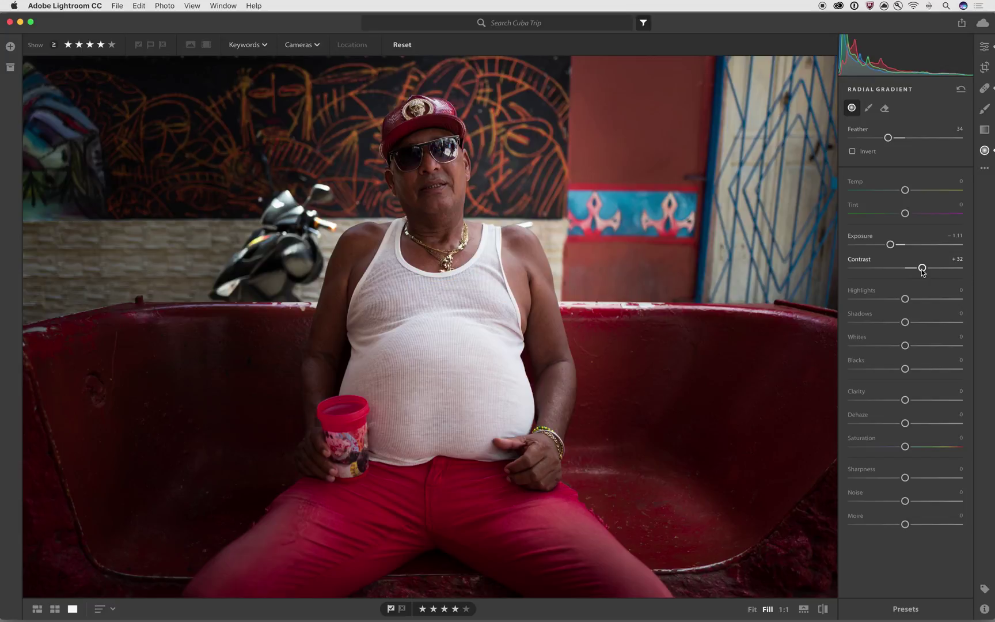
key("backslash")
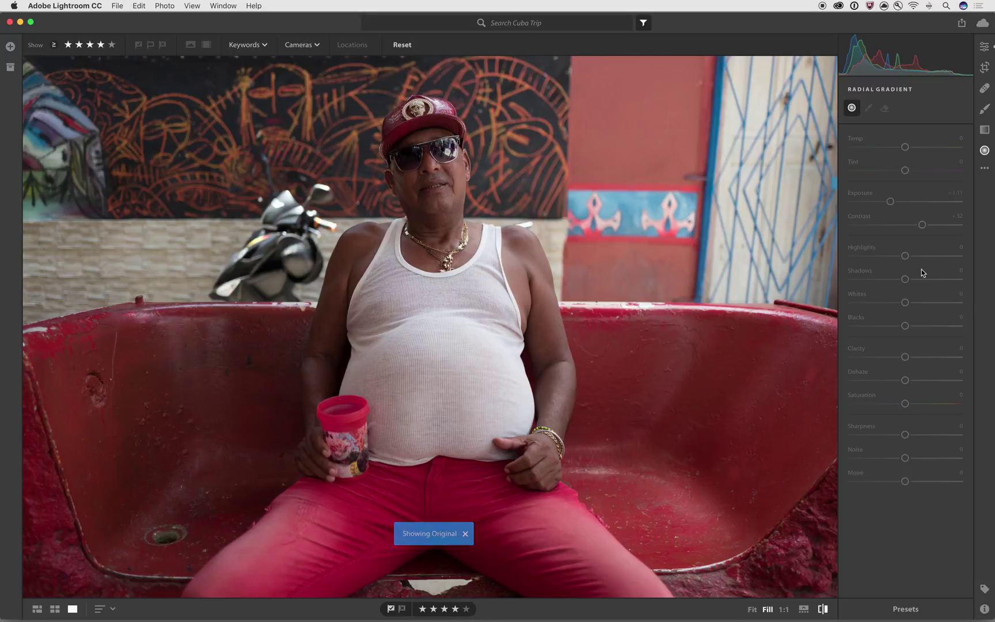
key("backslash")
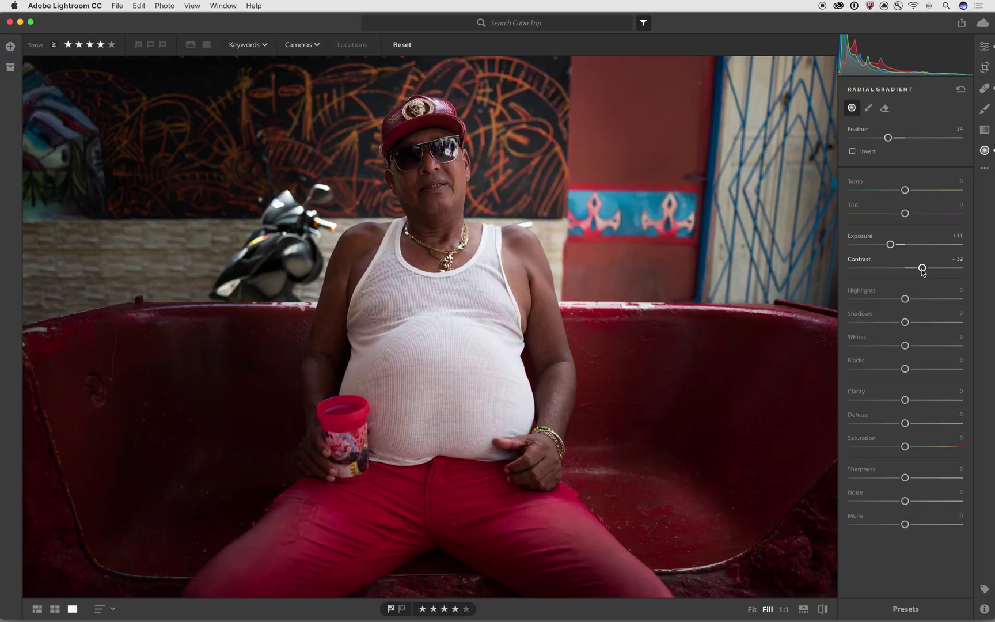
key("backslash")
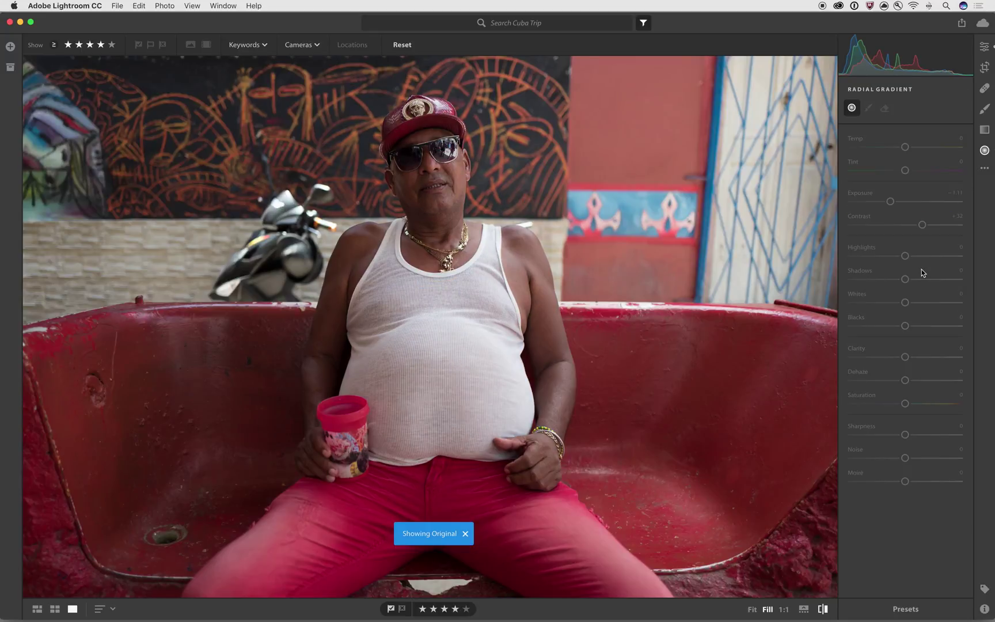
key("backslash")
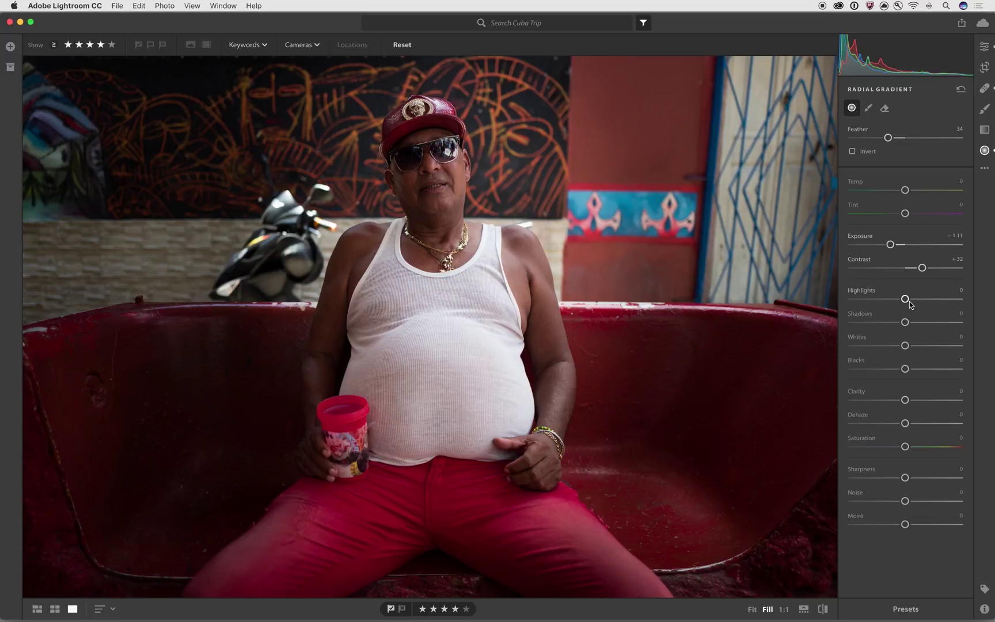
mouse_move(461, 319)
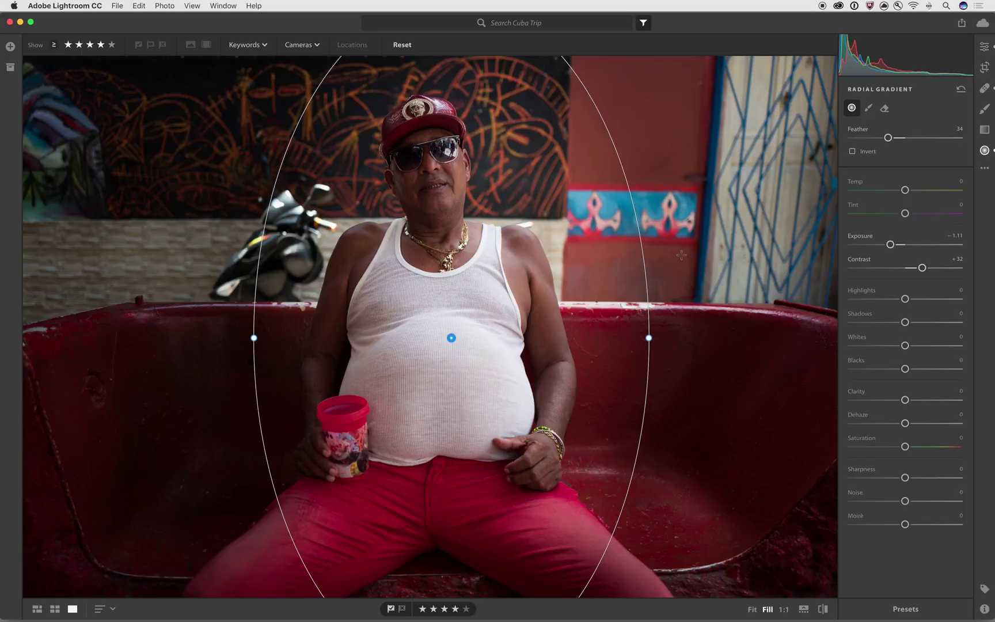
key("backslash")
key("backslash")
key("Escape")
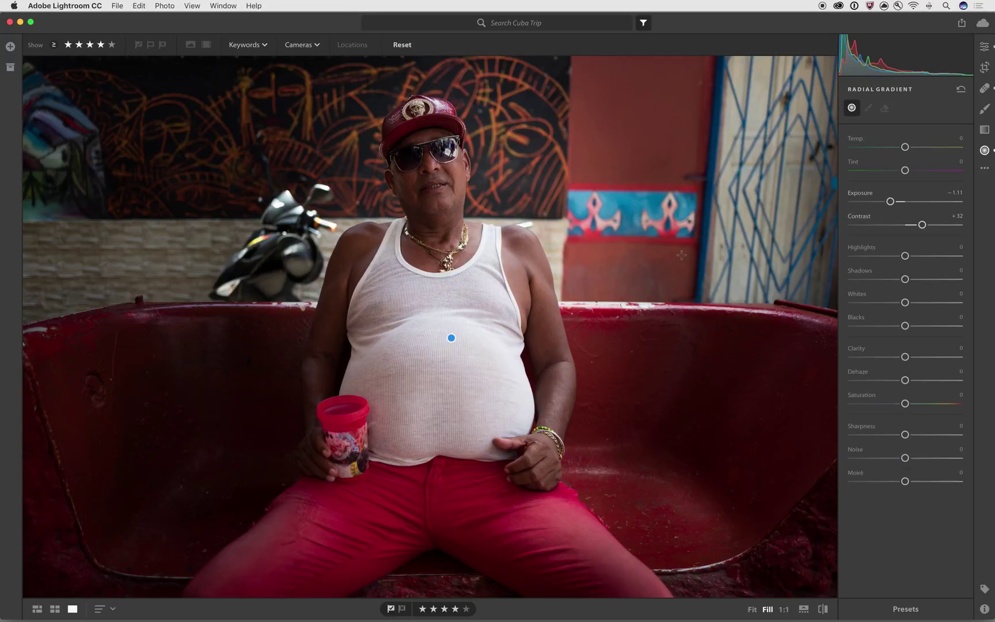
key("Escape")
Step: Open the blue vintage car photo from the grid and magnify it to 1:1 on the man in the hat
key("g")
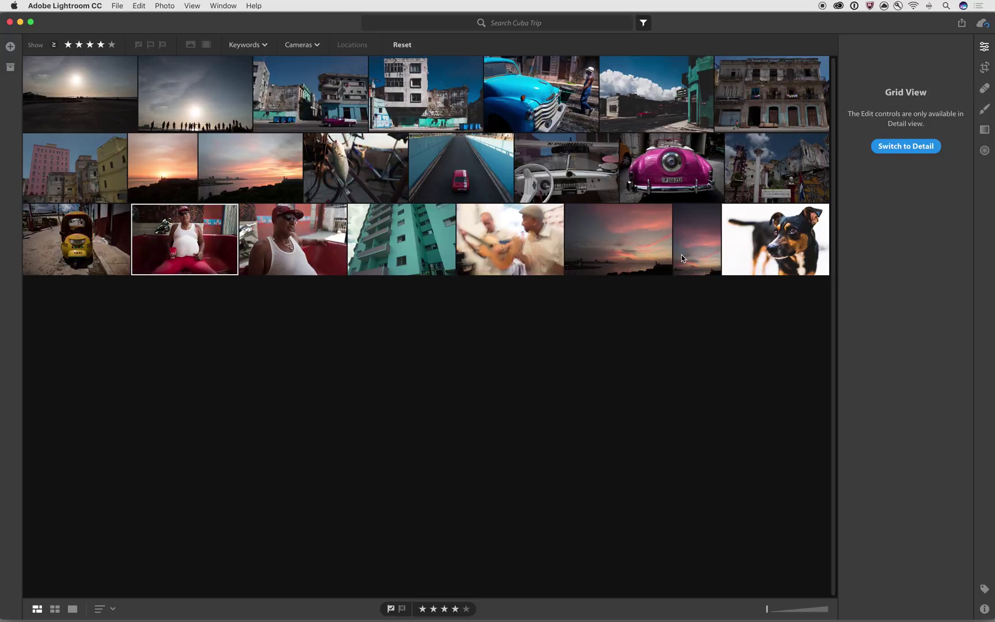
left_click(551, 90)
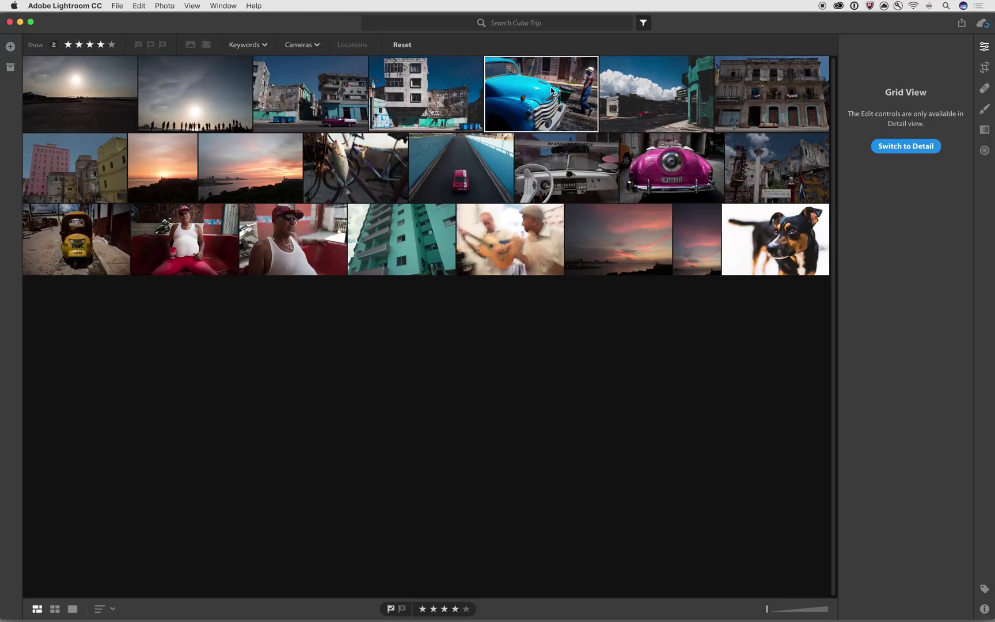
double_click(551, 90)
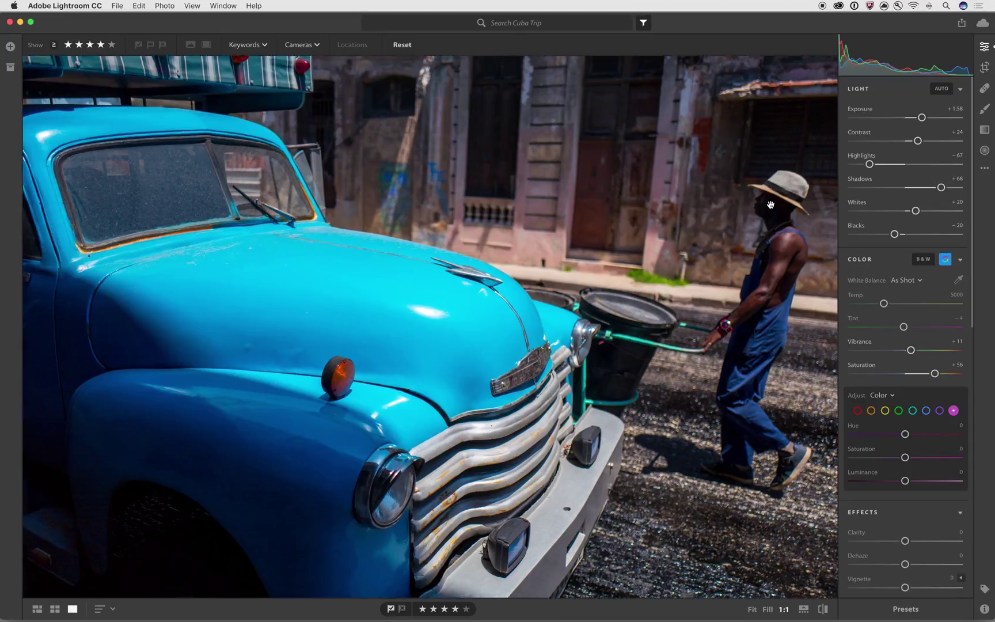
left_click(771, 205)
left_click_drag(766, 211, 687, 235)
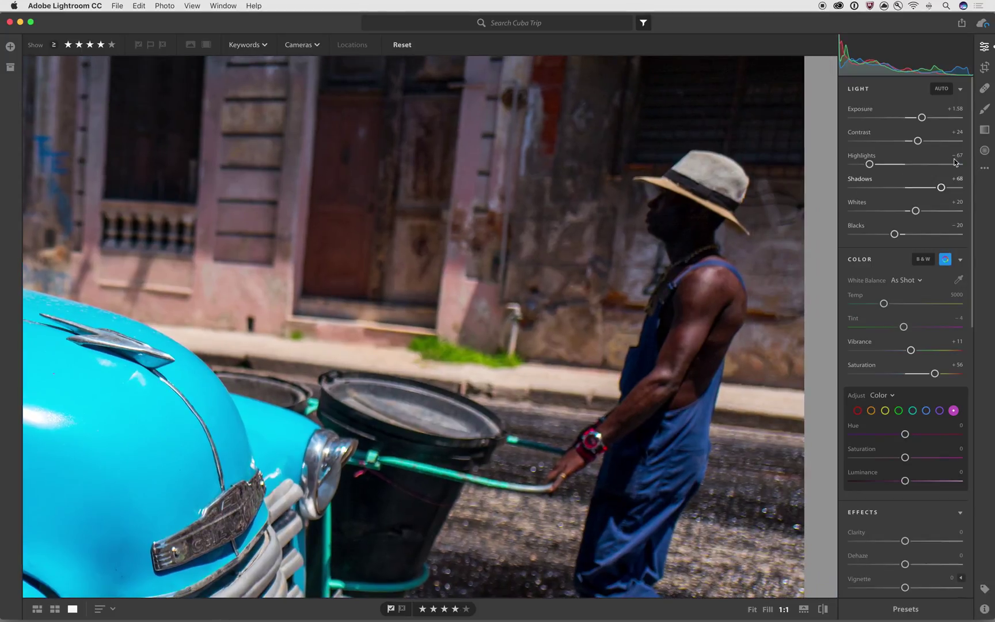
Step: Activate the adjustment Brush and set its Size to 21, Feather to 100 and Flow to 100
left_click(985, 110)
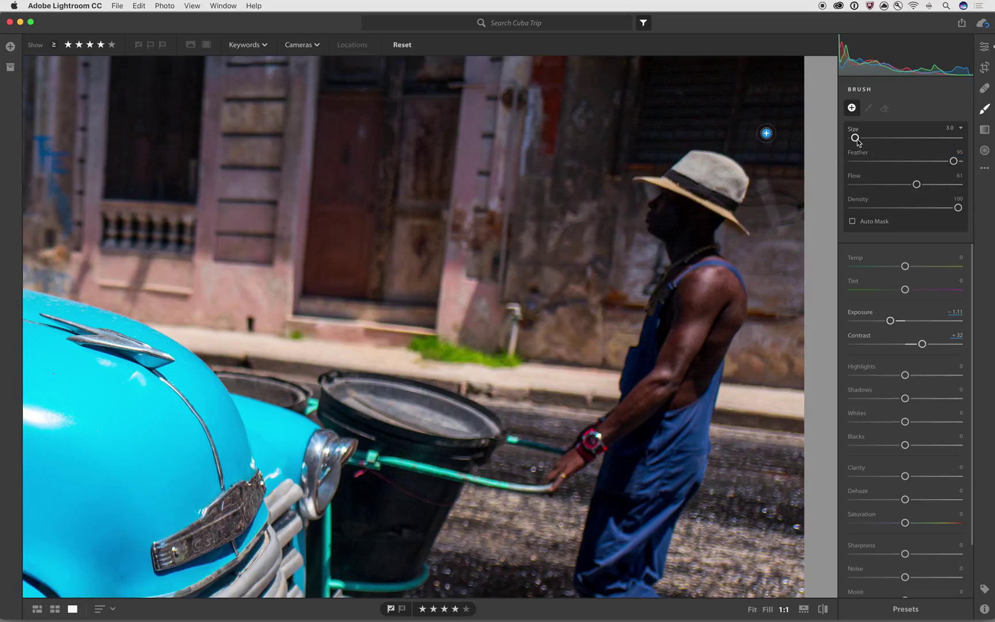
mouse_move(855, 138)
left_mouse_down()
mouse_move(895, 137)
mouse_move(862, 138)
mouse_move(878, 144)
left_mouse_up()
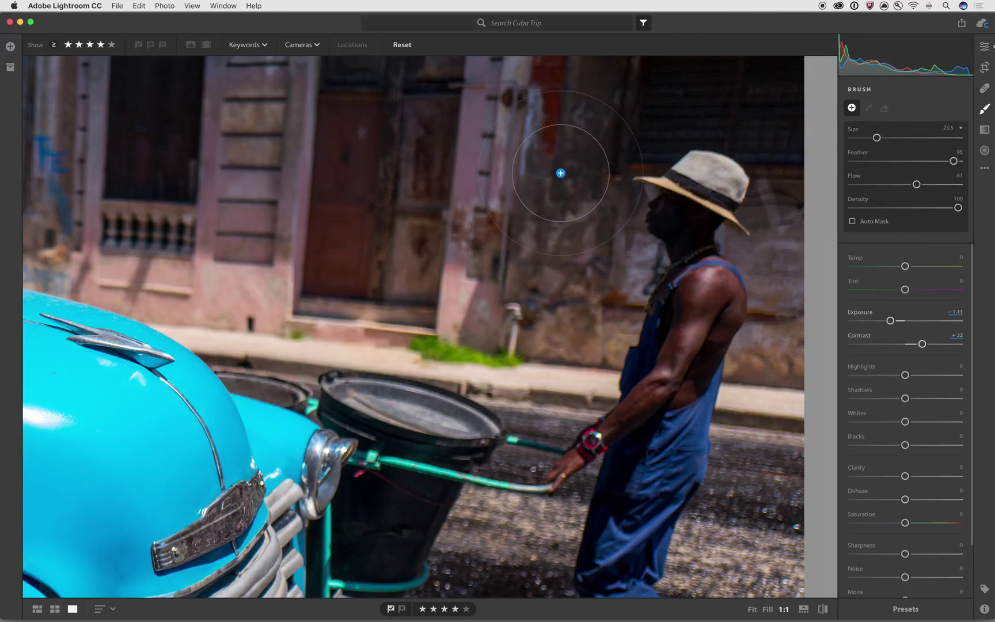
key("bracketleft")
key("bracketleft")
key("bracketleft")
key("bracketleft")
key("bracketright")
key("bracketright")
key("bracketright")
key("bracketright")
key("bracketright")
key("bracketright")
key("bracketright")
key("bracketright")
key("bracketright")
key("bracketright")
key("bracketright")
key("bracketright")
key("bracketright")
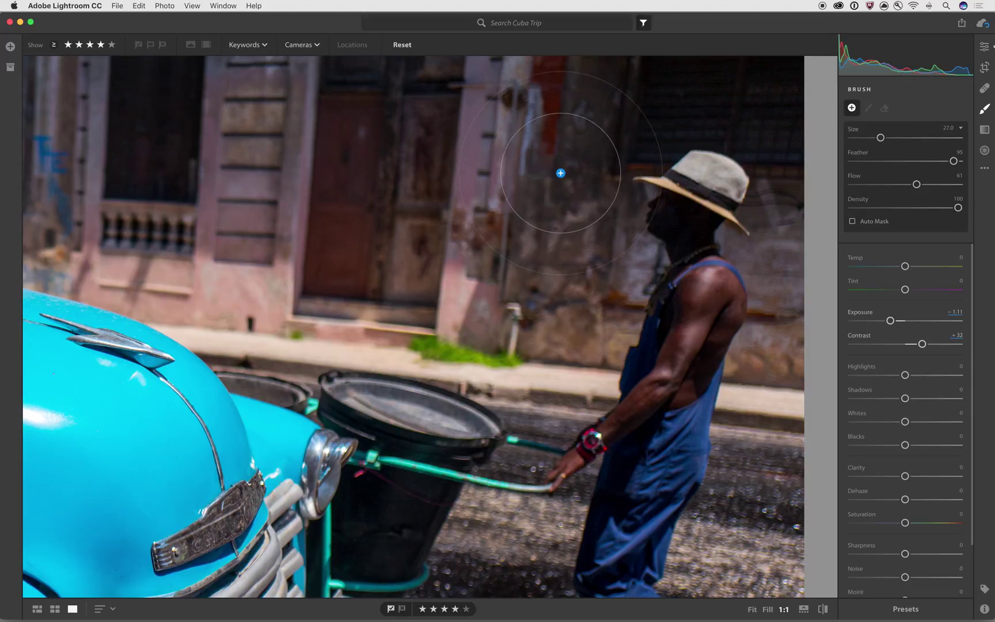
key("bracketleft")
key("bracketleft")
key("bracketleft")
key("bracketleft")
key("bracketleft")
key("bracketright")
key("bracketright")
key("bracketright")
key("bracketright")
key("bracketright")
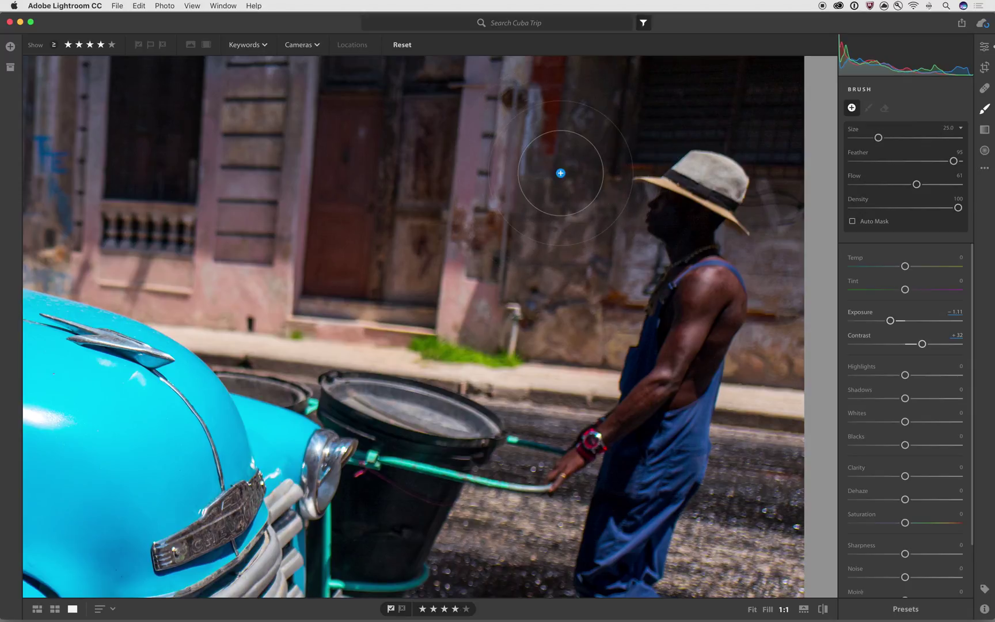
key("bracketleft")
key("bracketleft")
key("bracketleft")
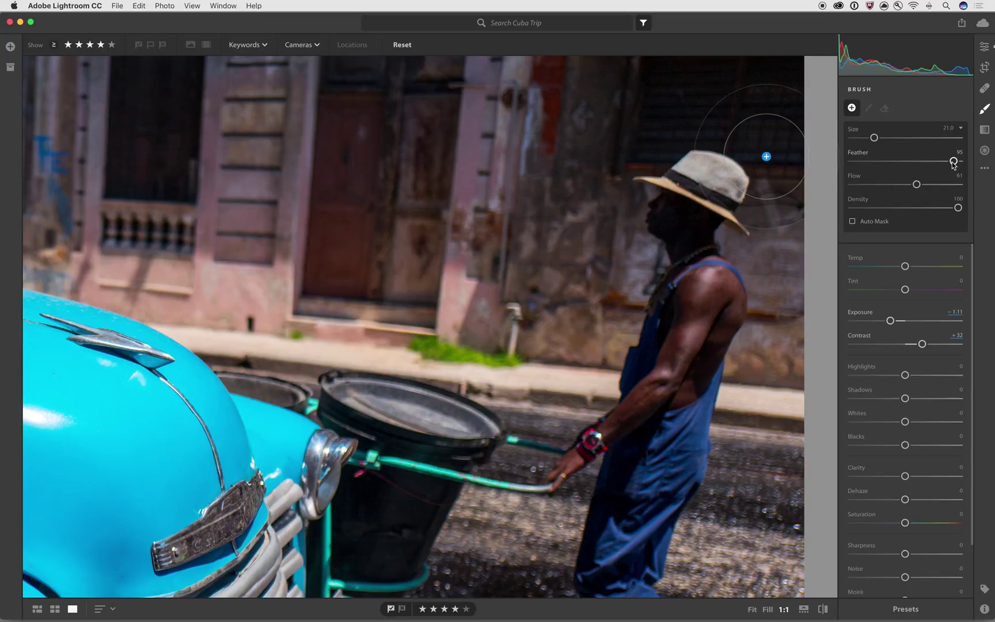
mouse_move(954, 162)
left_mouse_down()
mouse_move(855, 166)
mouse_move(960, 167)
mouse_move(879, 167)
mouse_move(960, 167)
mouse_move(992, 195)
left_mouse_up()
left_click(958, 185)
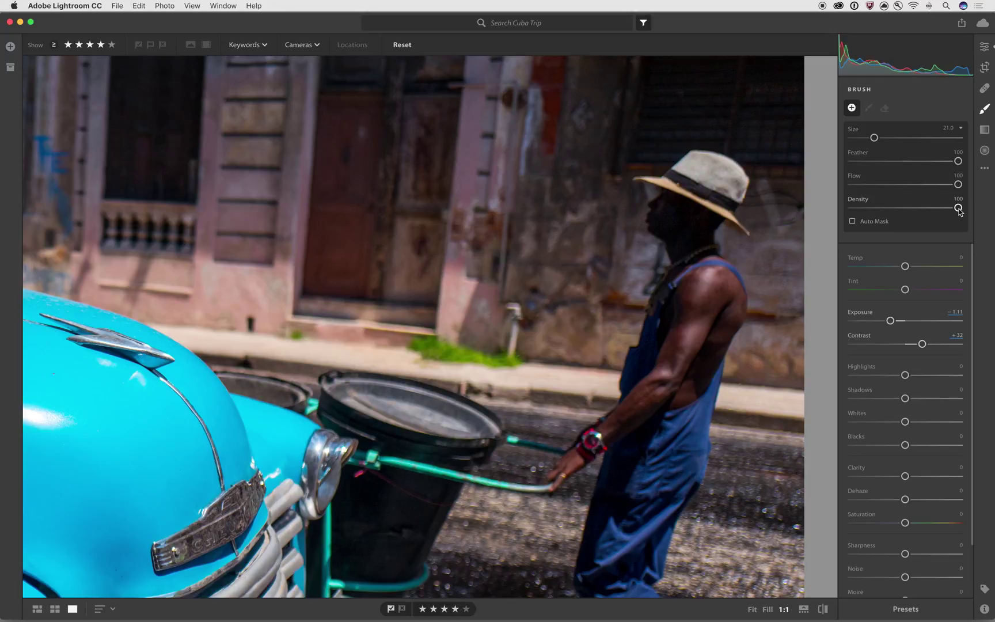
Step: Keep the brush's Density and Flow at 100, and reset its Exposure and Contrast to 0
left_click_drag(958, 209, 906, 222)
double_click(905, 207)
mouse_move(959, 185)
left_mouse_down()
mouse_move(941, 186)
mouse_move(961, 185)
left_mouse_up()
double_click(890, 320)
double_click(922, 344)
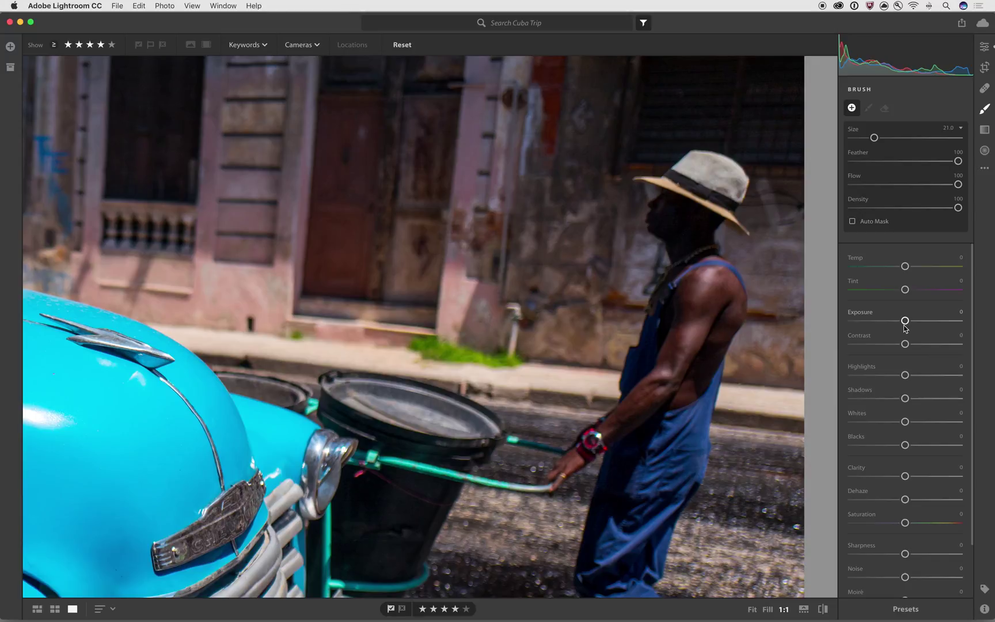
Step: Set the brush's Exposure to +1.91 and Size to 7, and paint over the man's shadowed face and neck
left_click_drag(906, 321, 909, 325)
key("bracketleft")
key("bracketleft")
key("bracketleft")
key("bracketleft")
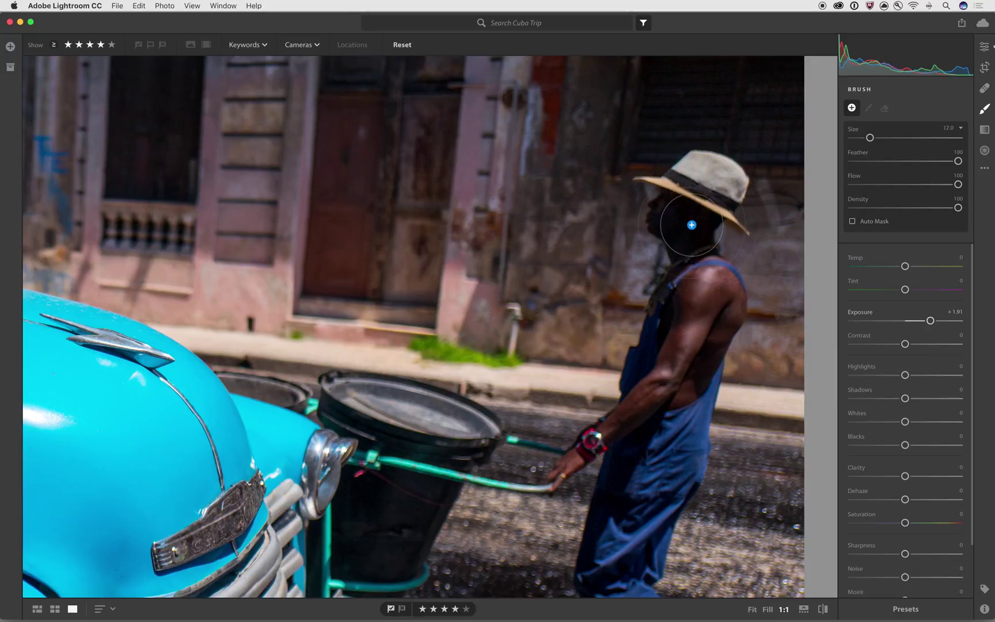
key("bracketleft")
key("bracketleft")
key("bracketleft")
key("bracketleft")
key("bracketleft")
key("bracketleft")
key("bracketleft")
key("bracketleft")
key("bracketleft")
key("bracketleft")
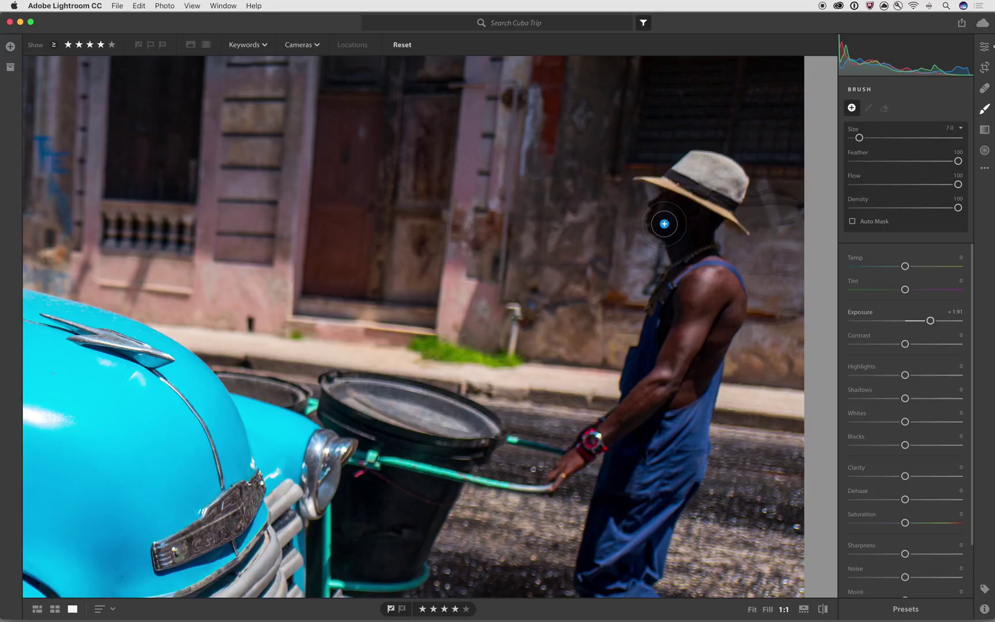
mouse_move(664, 223)
left_mouse_down()
mouse_move(653, 210)
mouse_move(702, 218)
mouse_move(675, 253)
mouse_move(700, 223)
left_mouse_up()
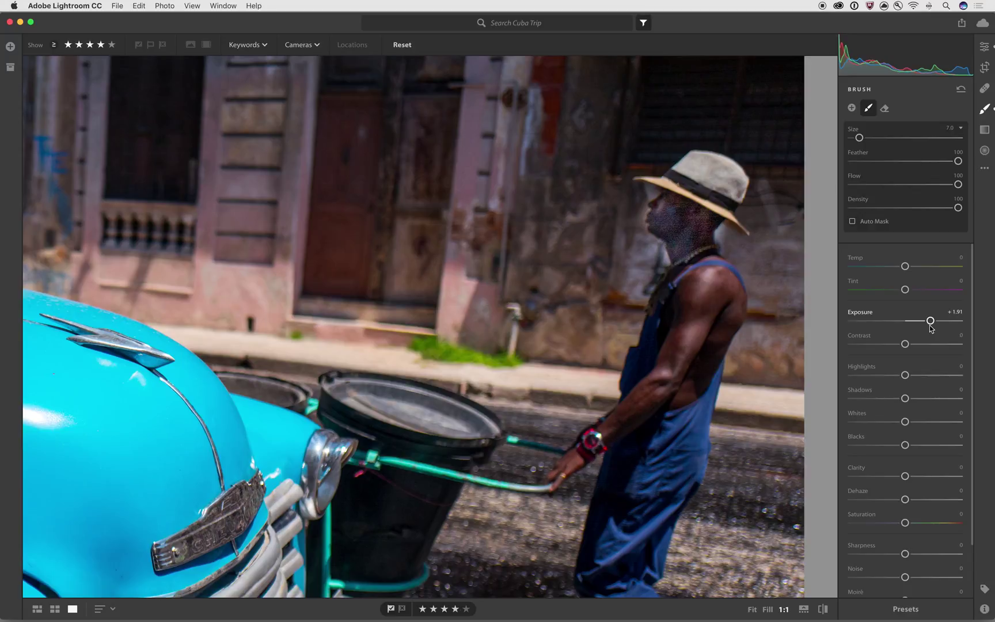
Step: Set the painted face adjustment's Exposure to +1.09, Noise to +100 and Clarity to +30
left_click_drag(930, 327, 922, 326)
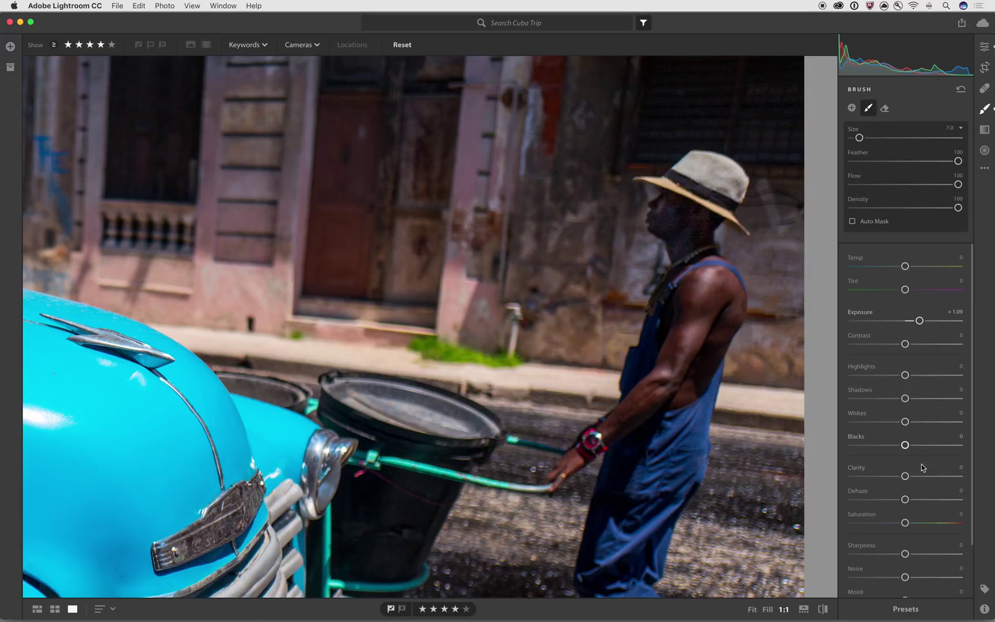
scroll(924, 469, "down", 2)
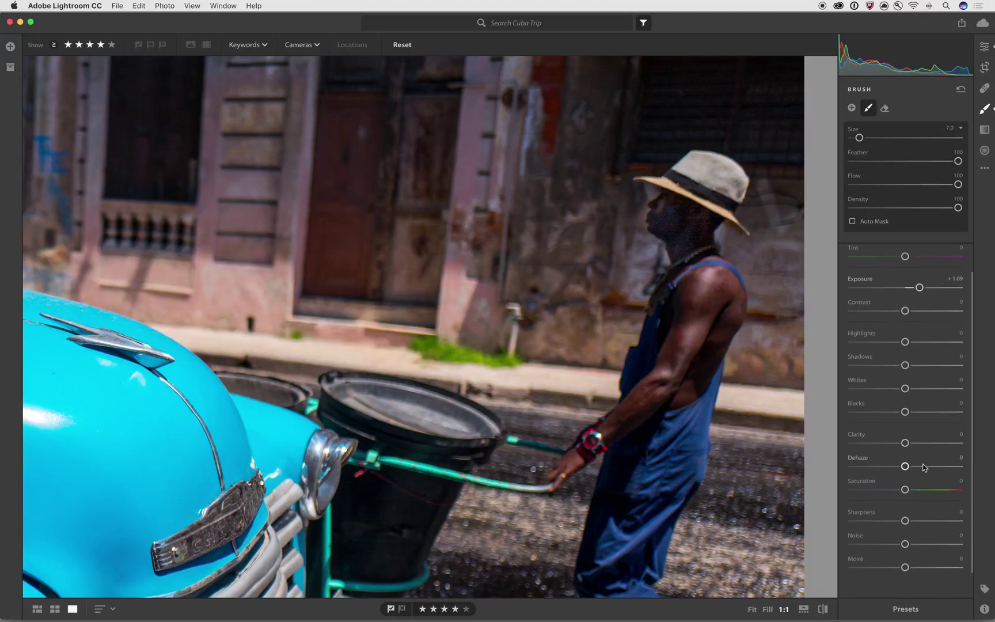
left_click_drag(905, 544, 961, 549)
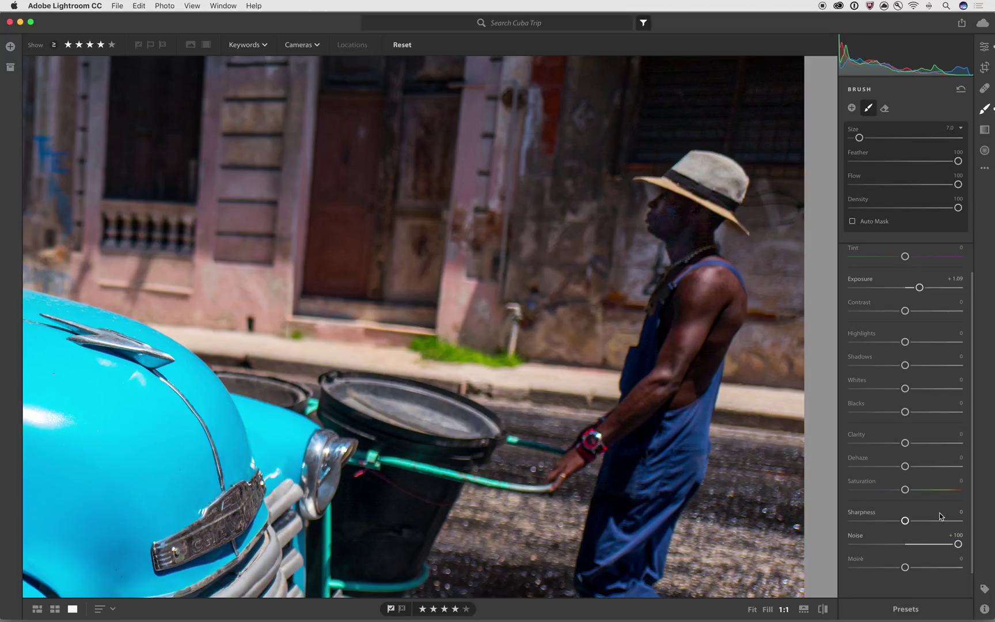
left_click_drag(905, 444, 921, 447)
Step: Switch to the eraser, reduce its size, and remove the mask spill in front of the man's face
mouse_move(666, 226)
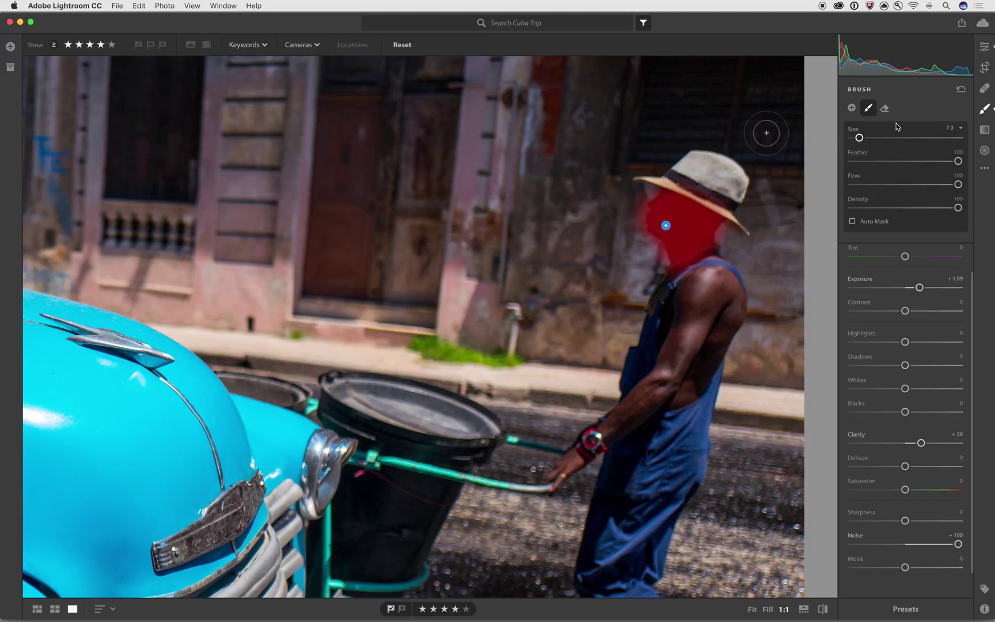
left_click(885, 109)
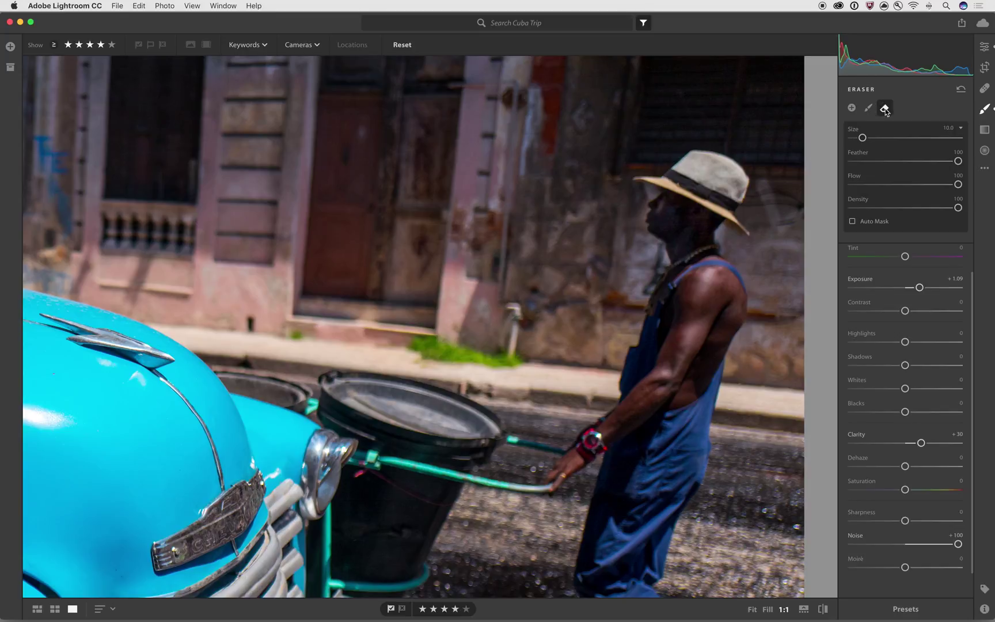
key("bracketleft")
key("bracketleft")
key("bracketleft")
key("bracketleft")
left_click_drag(639, 212, 642, 227)
Step: Set the eraser's Size to 5 and Flow to 8, and clean the mask edges along the man's profile and behind his neck
left_click(893, 186)
key("bracketright")
key("bracketright")
key("bracketright")
key("bracketright")
key("bracketright")
key("bracketright")
key("bracketright")
key("bracketleft")
key("bracketleft")
key("bracketleft")
key("bracketleft")
left_click(861, 185)
mouse_move(647, 194)
left_mouse_down()
mouse_move(636, 234)
mouse_move(667, 253)
left_mouse_up()
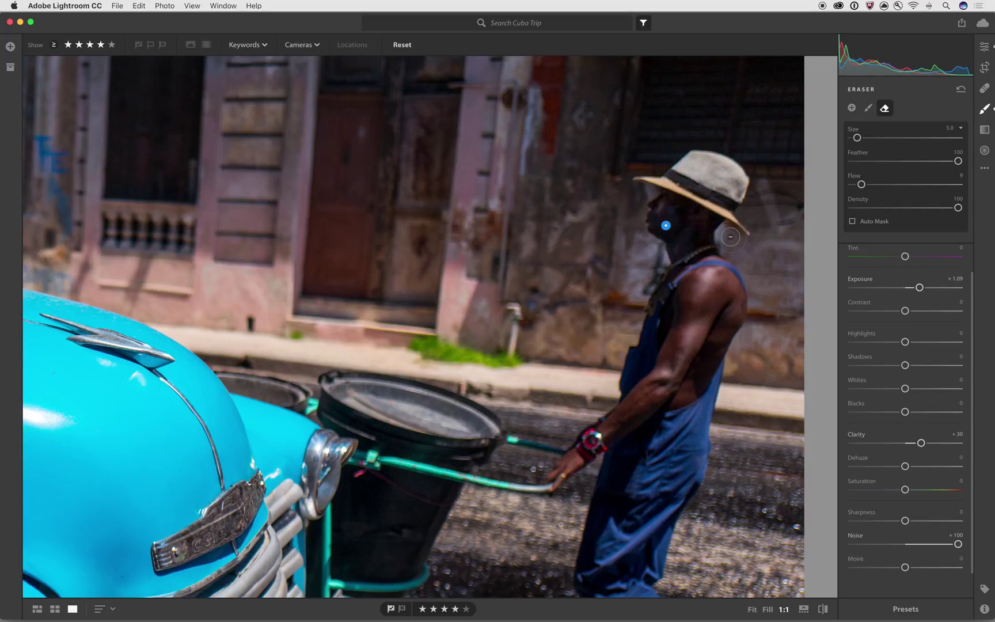
mouse_move(731, 236)
left_mouse_down()
mouse_move(717, 241)
mouse_move(722, 252)
left_mouse_up()
Step: Undo the last change to the brushed adjustment, and reselect it on the man's face with the eraser active
key("b")
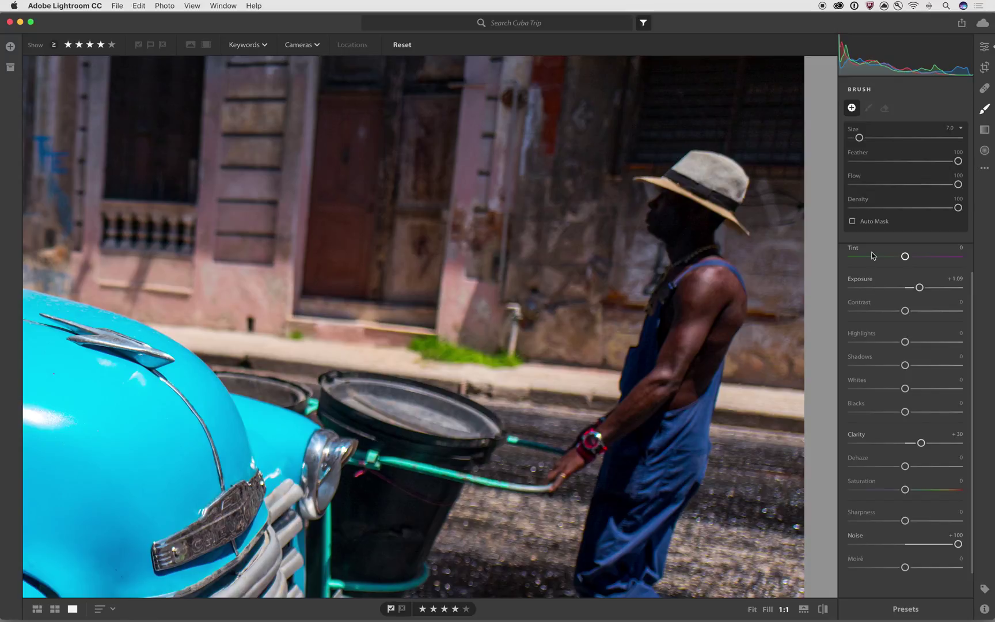
key("super+z")
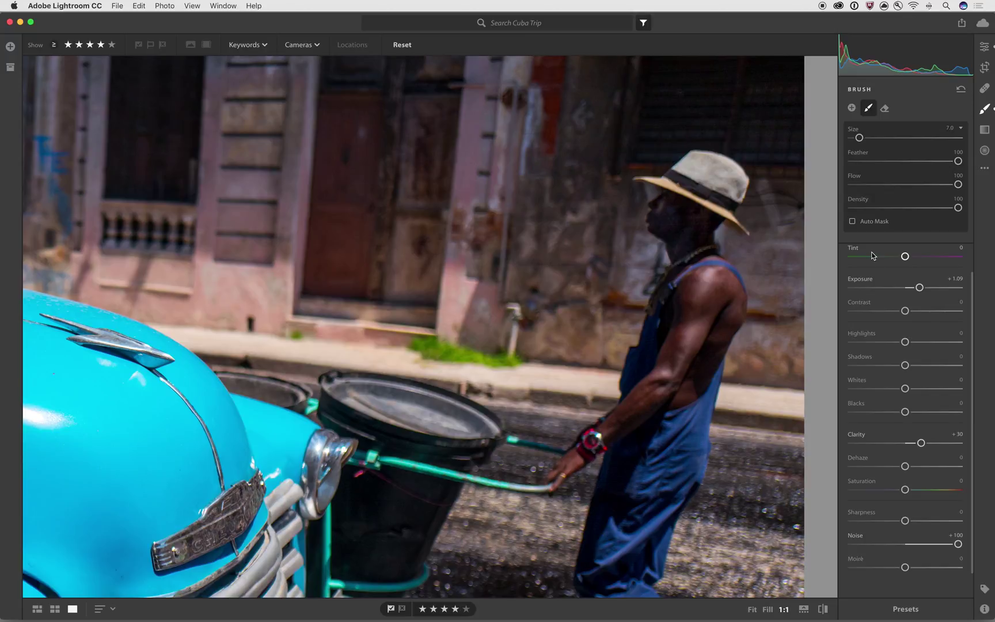
left_click(665, 225)
key("bracketleft")
key("bracketleft")
key("bracketleft")
key("bracketleft")
left_click(884, 108)
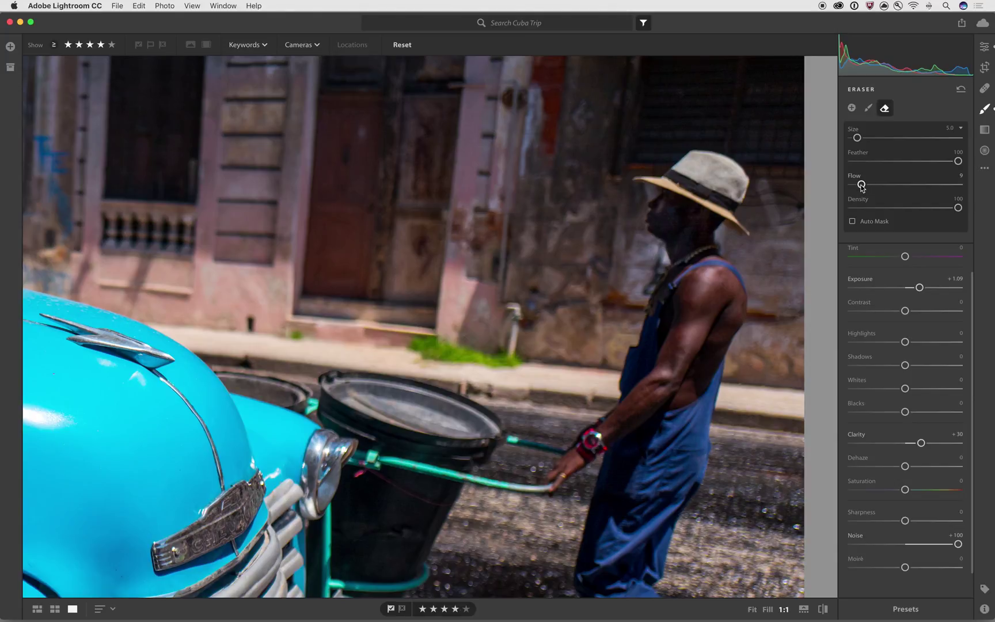
Step: Set the eraser's Flow to 38, and erase the remaining mask spill below the chin and behind the neck
left_click_drag(863, 185, 899, 191)
mouse_move(656, 249)
left_mouse_down()
mouse_move(663, 268)
mouse_move(657, 258)
left_mouse_up()
mouse_move(657, 257)
left_mouse_down()
mouse_move(662, 268)
mouse_move(658, 258)
left_mouse_up()
left_click_drag(659, 250, 662, 276)
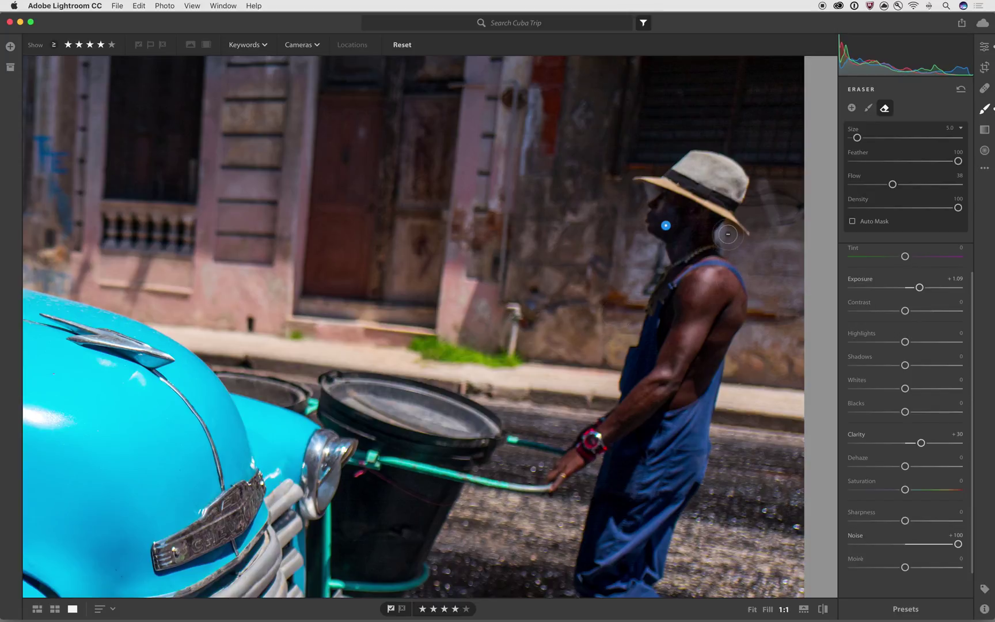
left_click_drag(725, 237, 719, 247)
key("z")
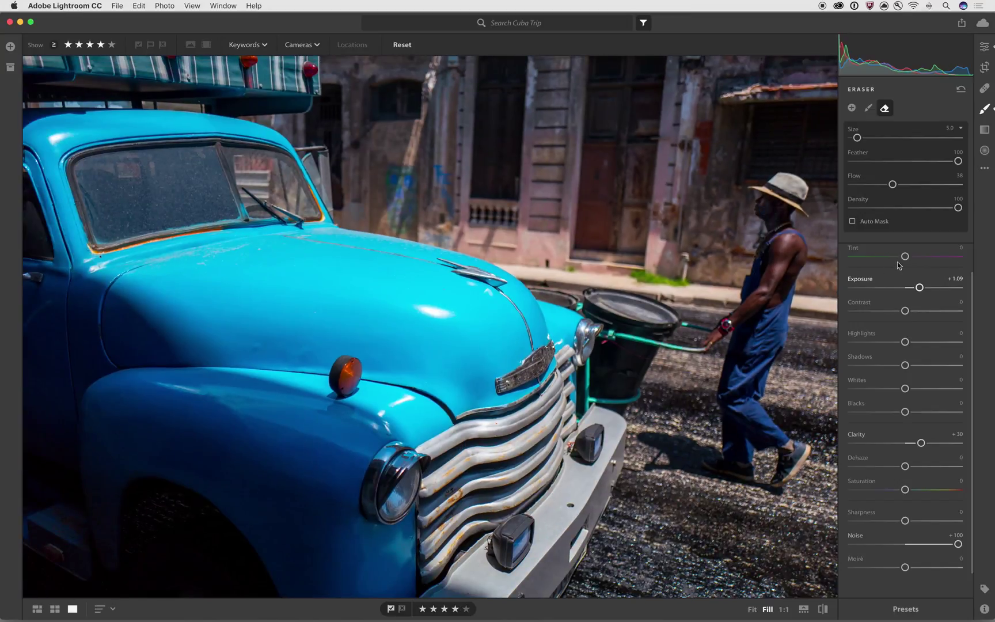